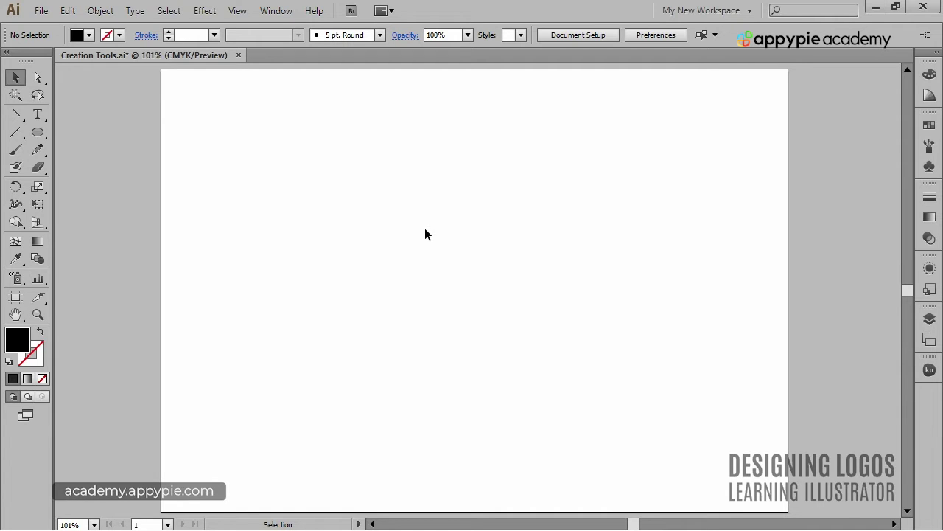
- Open the Pathfinder panel, dock it with the other panels, and close the floating Transform/Align group
left_click(277, 11)
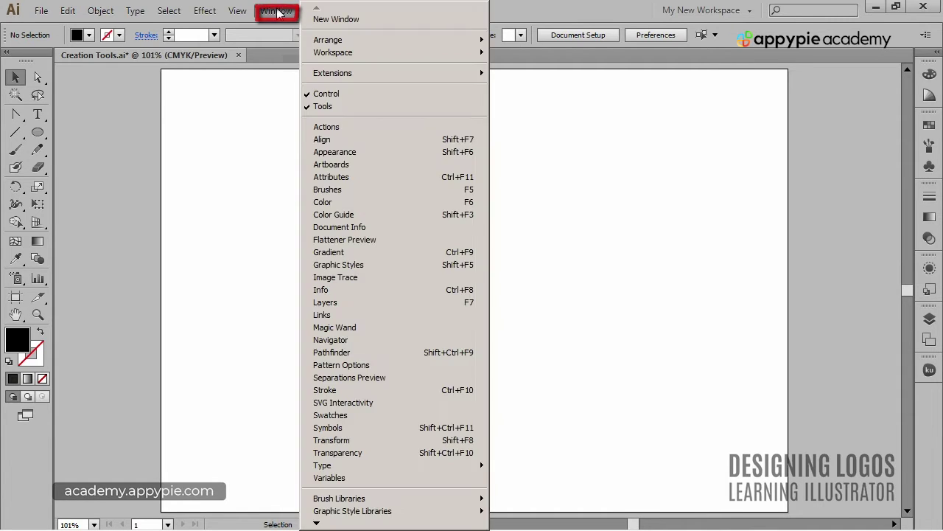
left_click(404, 357)
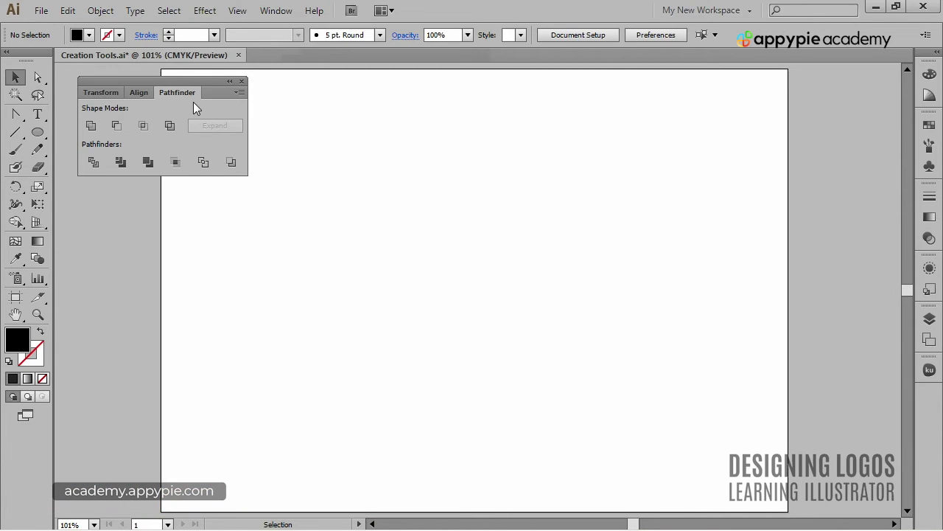
double_click(174, 92)
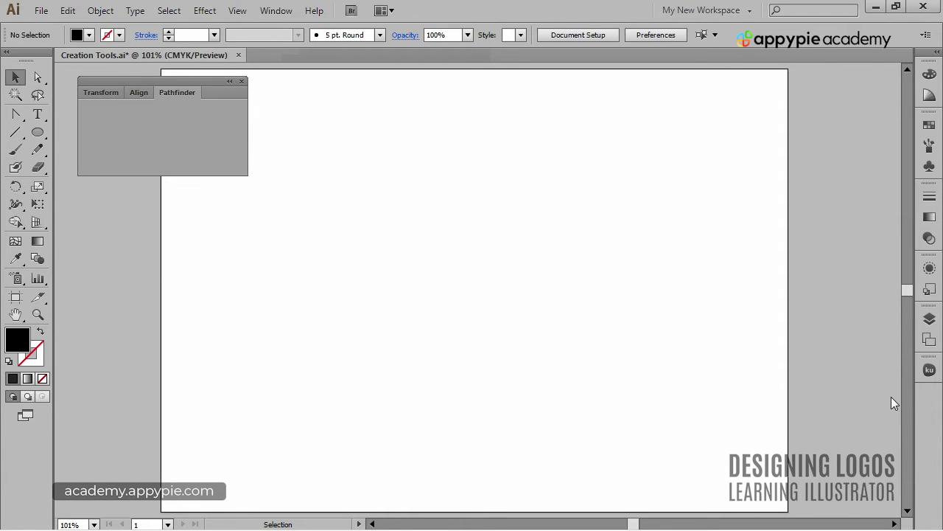
key("ctrl+shift+F9")
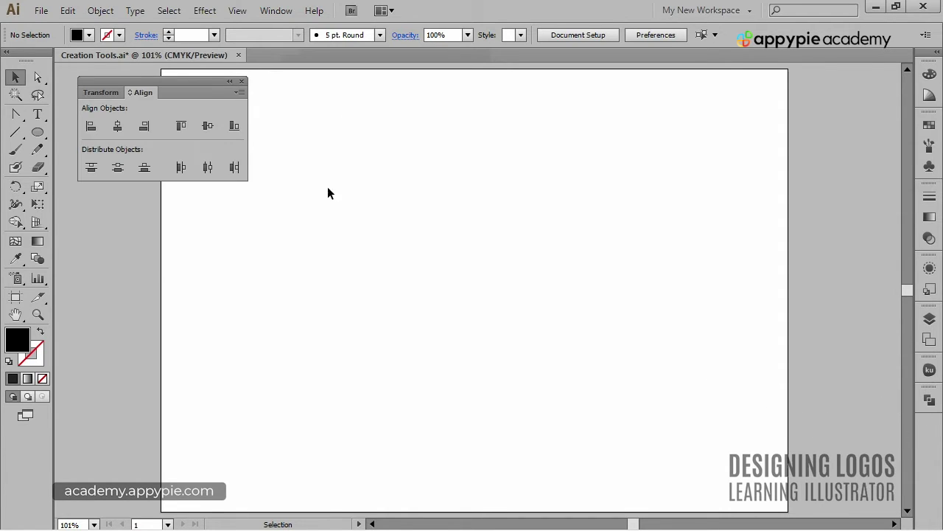
left_click(241, 81)
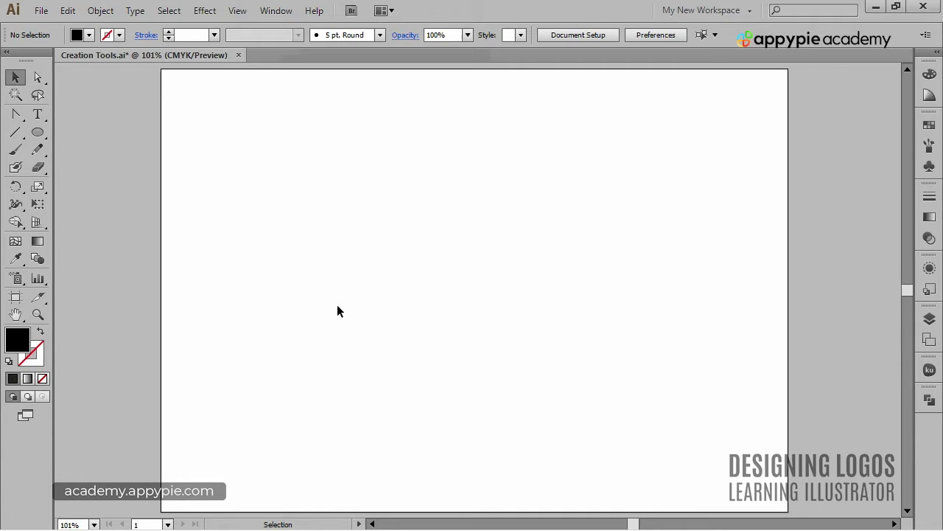
- Draw a rectangle in the upper-left of the artboard and fill it red
key("m")
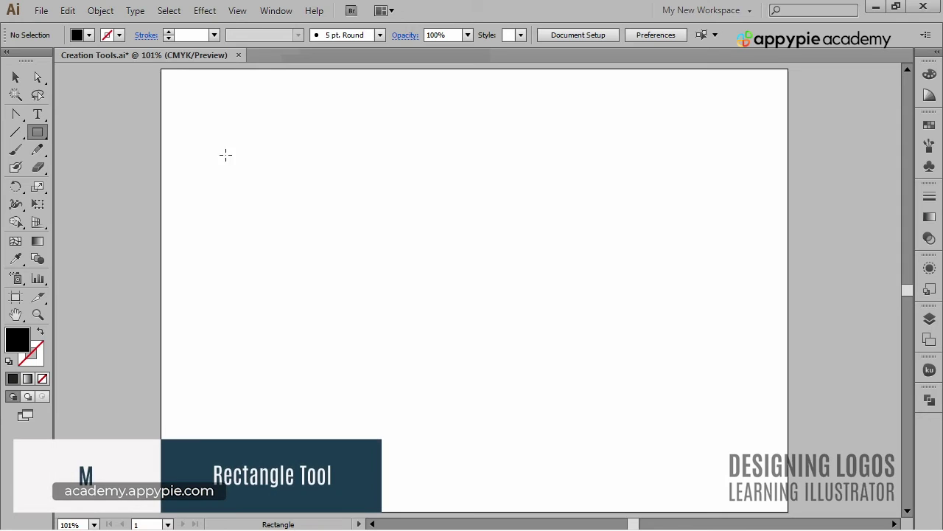
left_click_drag(228, 140, 413, 348)
left_click(89, 34)
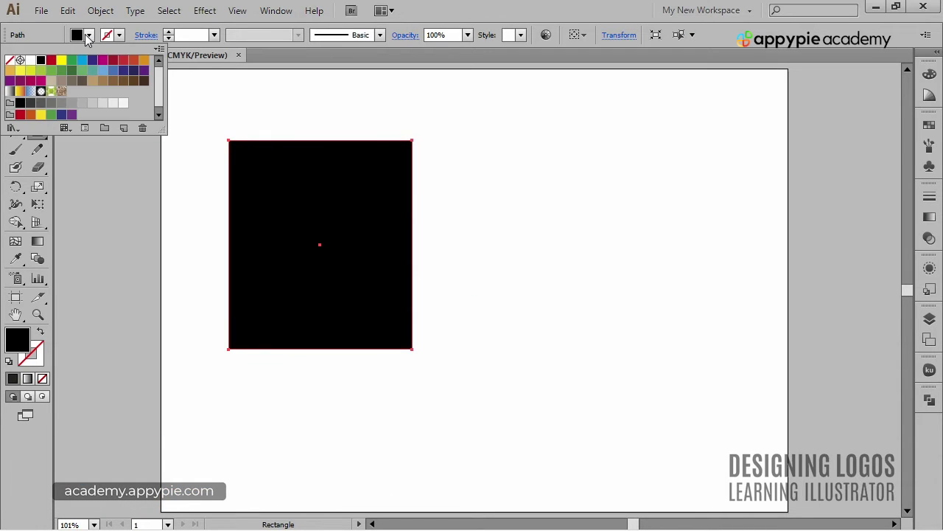
left_click(50, 61)
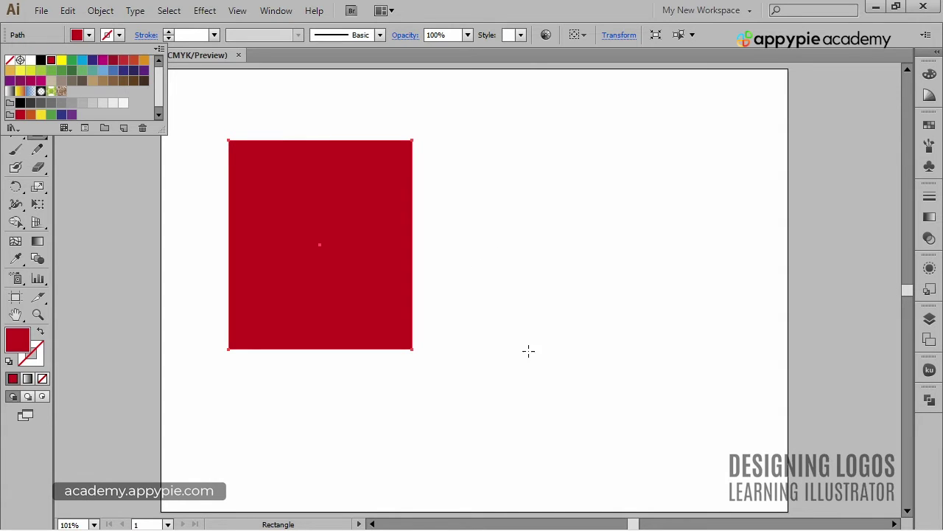
left_click(534, 412)
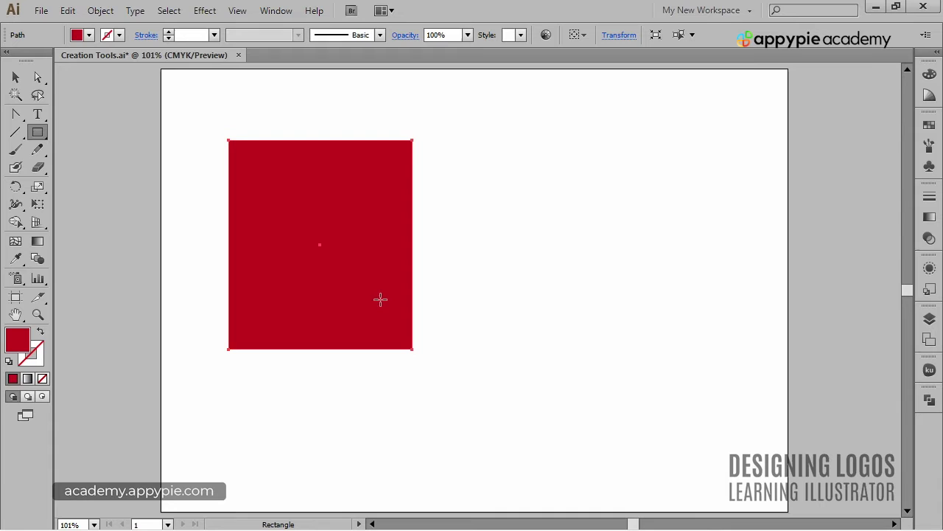
- Draw a square overlapping the red rectangle's lower-right corner and fill it green
left_click_drag(526, 434, 356, 267)
left_click(89, 35)
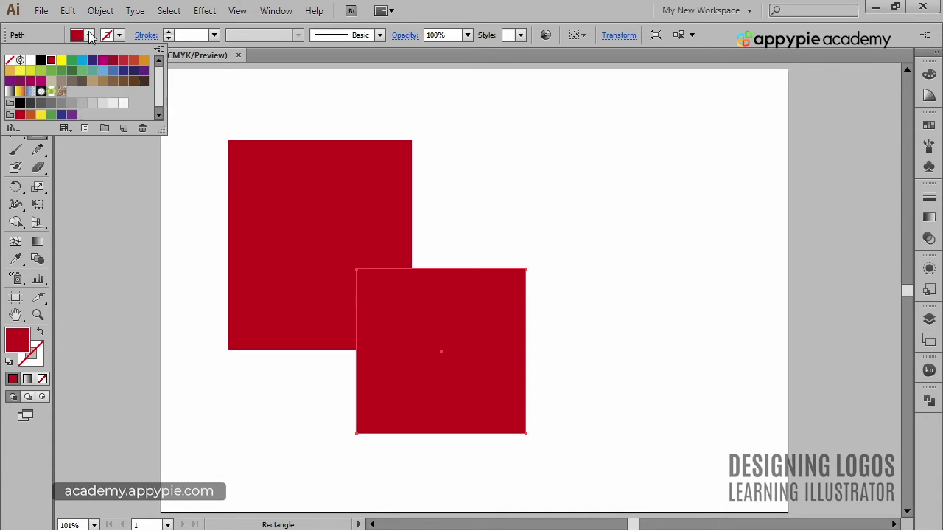
left_click(72, 61)
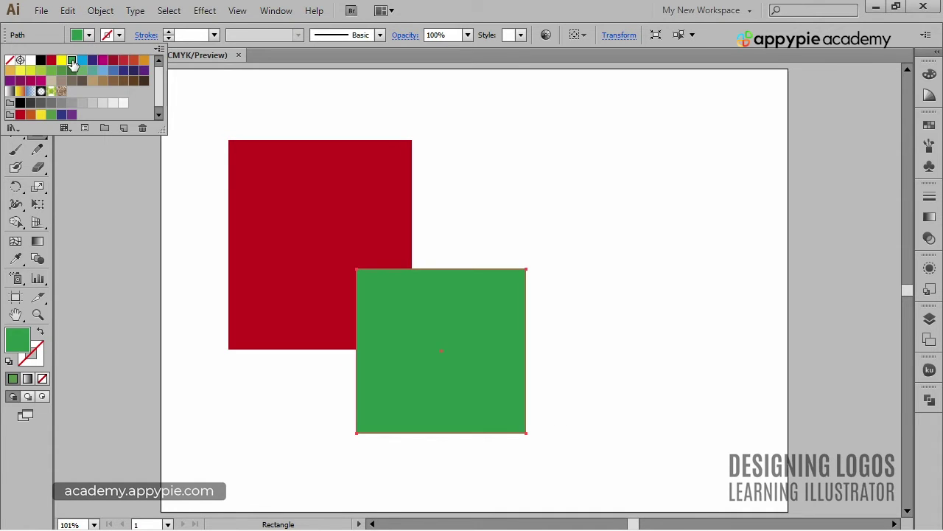
left_click(538, 199, "ctrl")
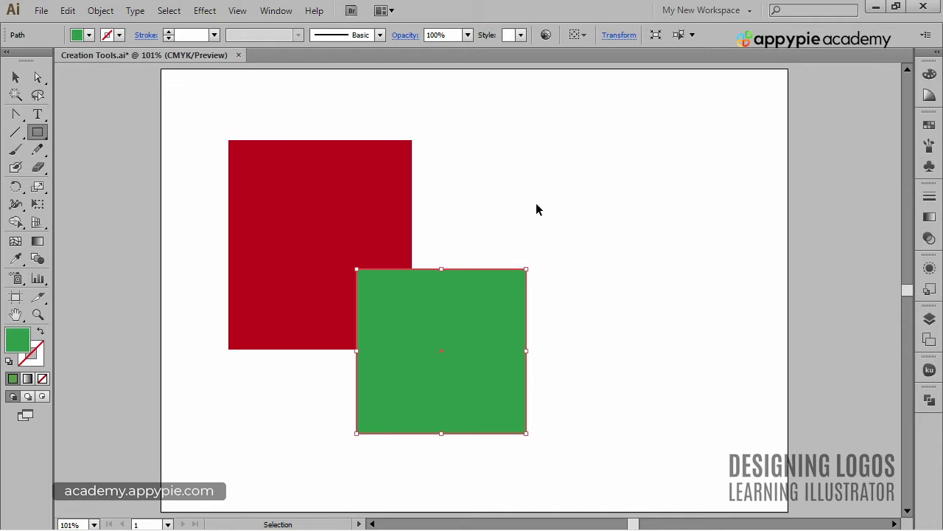
left_click(536, 203, "ctrl")
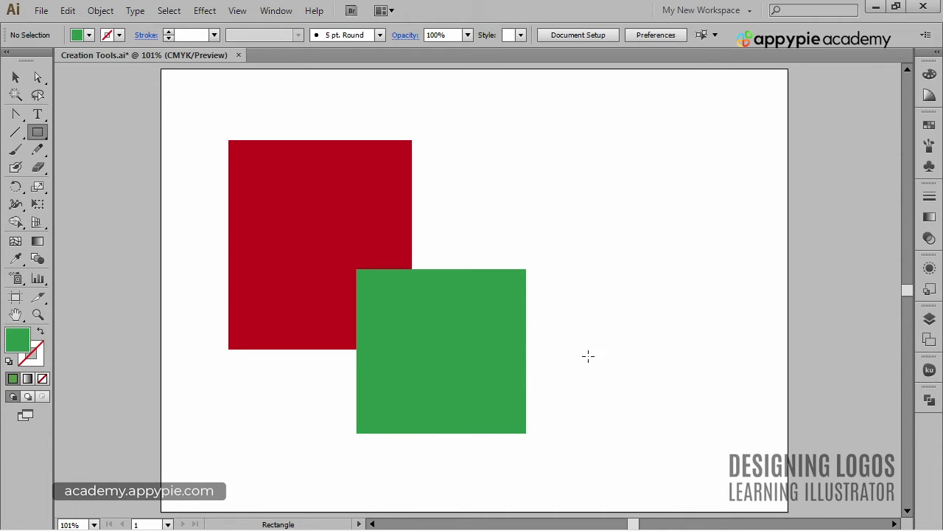
- Select the red and green rectangles and apply Pathfinder Unite, making one green stepped shape
left_click_drag(588, 354, 364, 213)
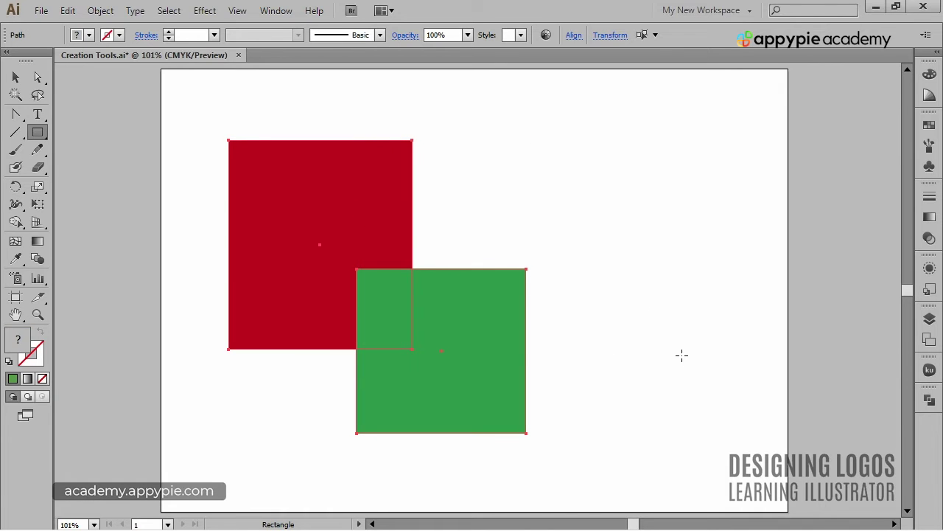
left_click(928, 400)
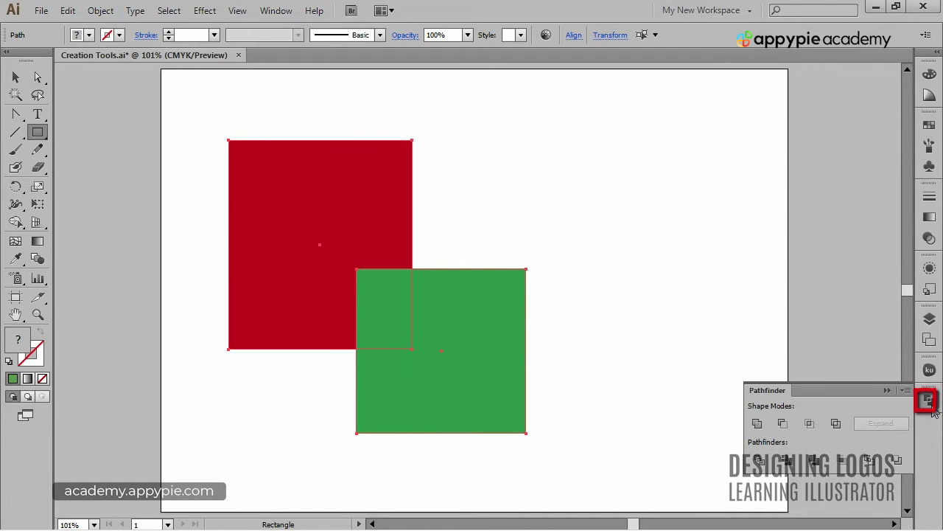
left_click(758, 425)
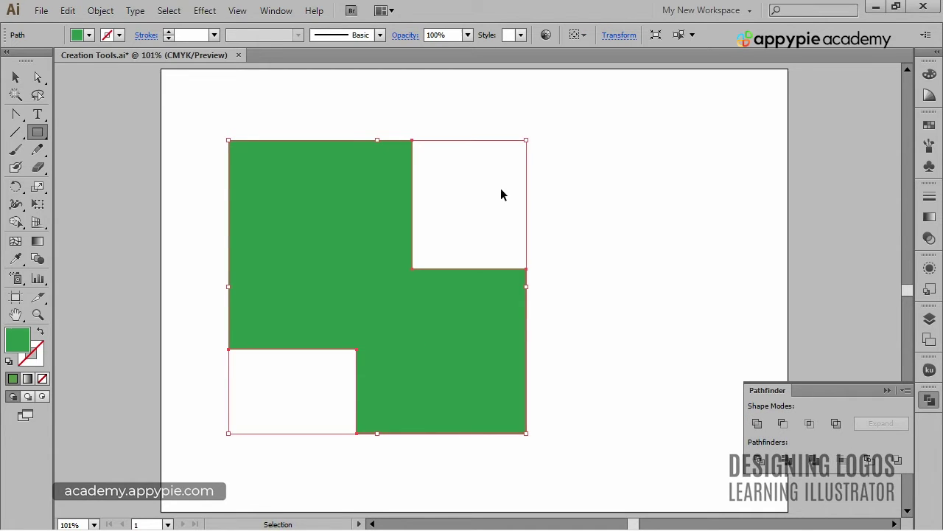
left_click(588, 193, "ctrl")
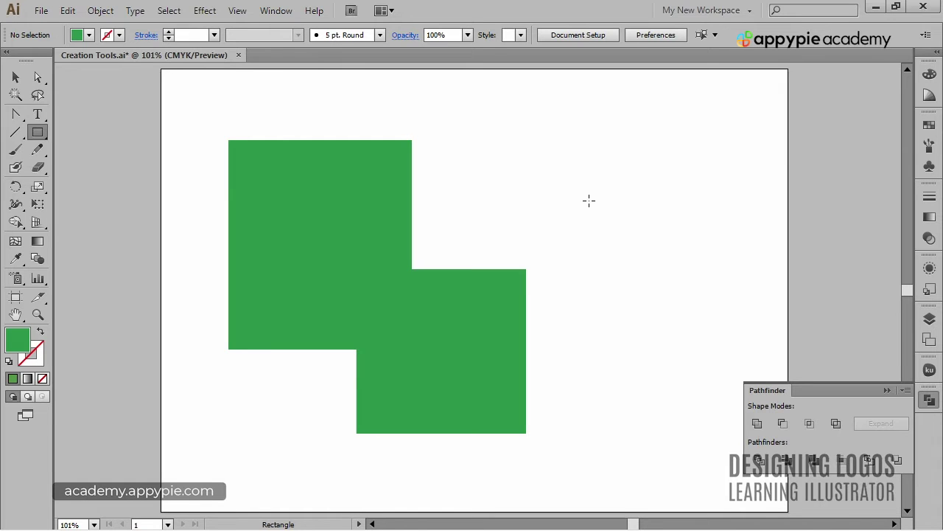
mouse_move(471, 327)
left_mouse_down()
mouse_move(526, 281)
mouse_move(475, 325)
left_mouse_up()
left_click(550, 278, "ctrl")
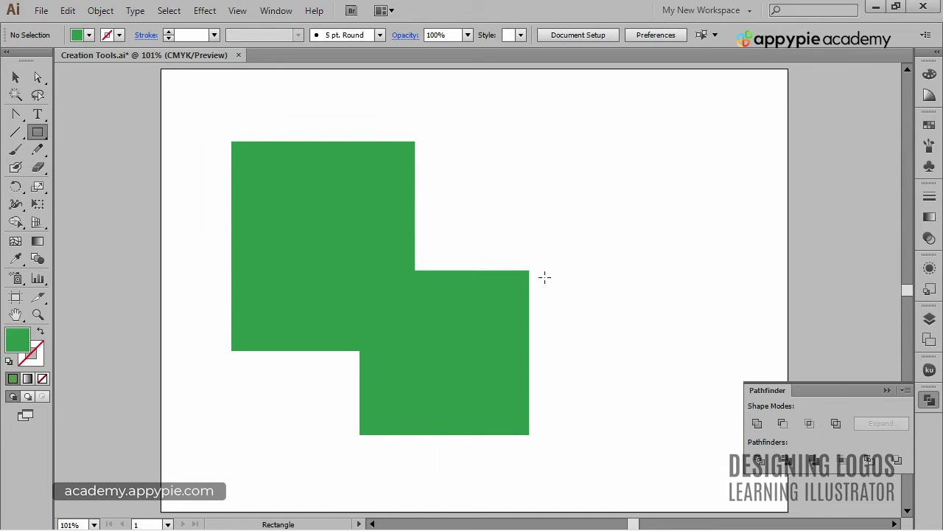
- Undo the merge and draw a green circle overlapping the top of the green square
key("ctrl+z")
key("ctrl+z")
key("ctrl+z")
key("ctrl+z")
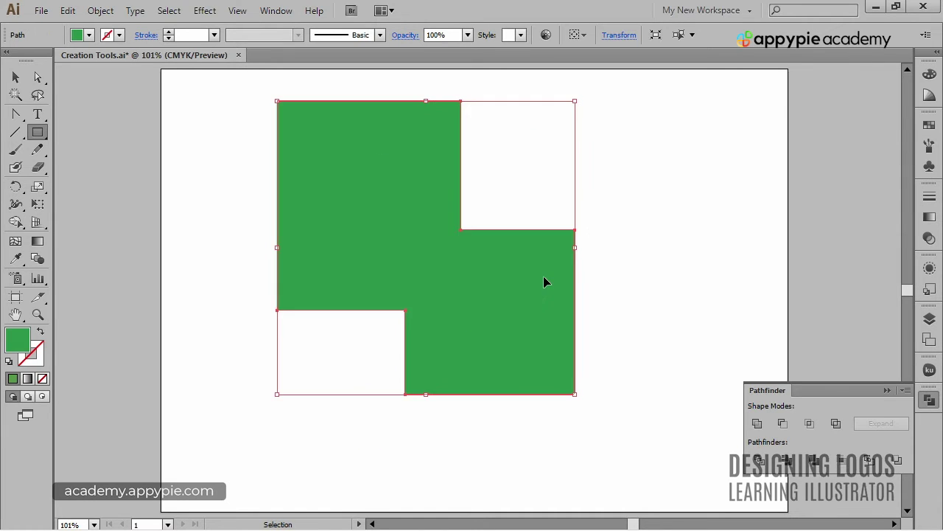
left_click(569, 263, "ctrl")
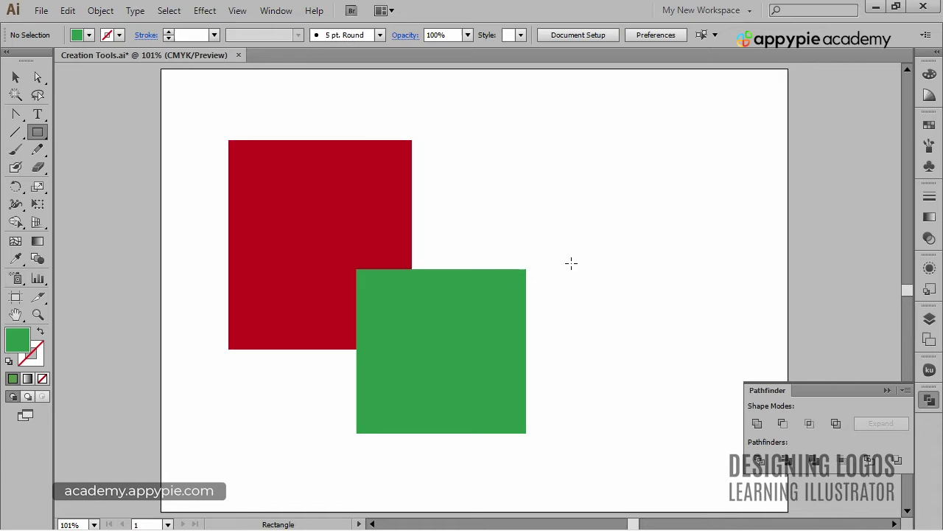
key("l")
mouse_move(458, 183)
left_mouse_down()
mouse_move(624, 326)
mouse_move(638, 364)
left_mouse_up()
left_click_drag(583, 288, 570, 262)
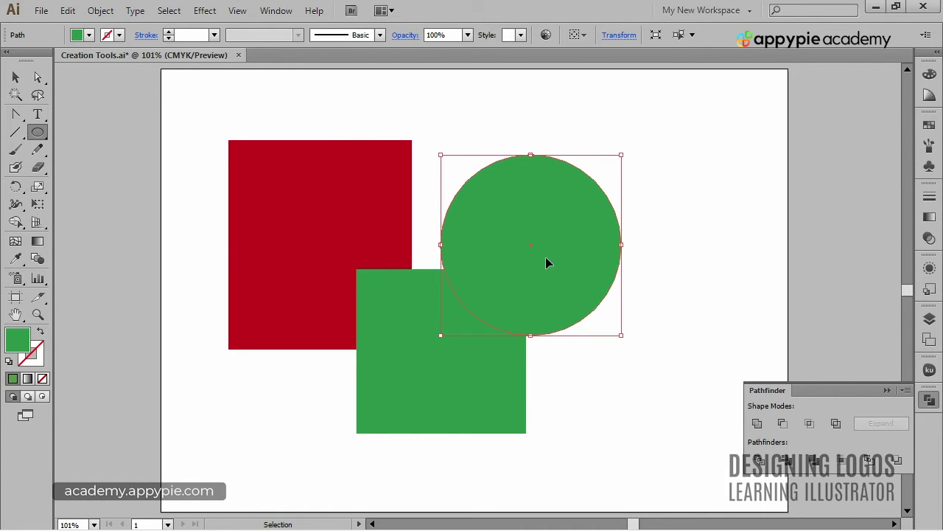
- Select both squares and the circle and Unite them into one green shape
left_click_drag(266, 104, 588, 332)
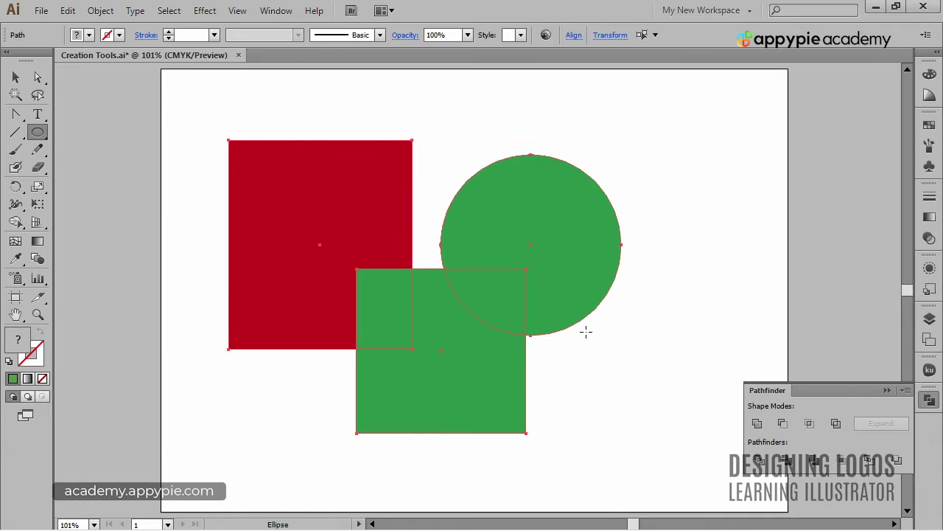
left_click(758, 425)
left_click(642, 381, "ctrl")
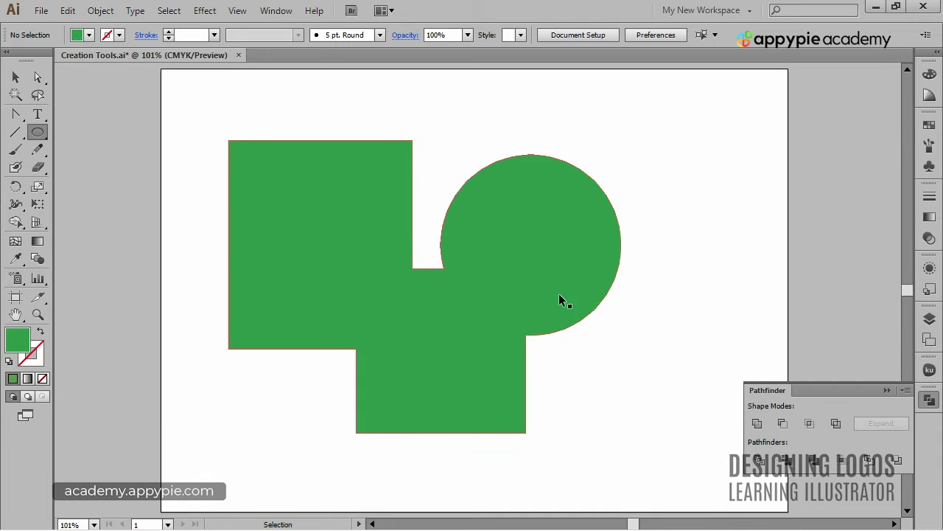
mouse_move(559, 294)
left_mouse_down()
mouse_move(575, 273)
mouse_move(571, 288)
left_mouse_up()
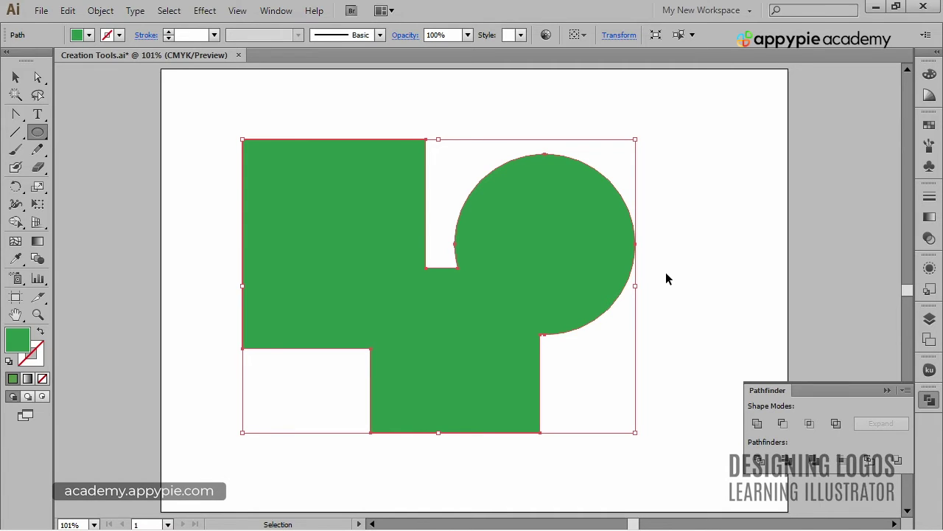
key("ctrl")
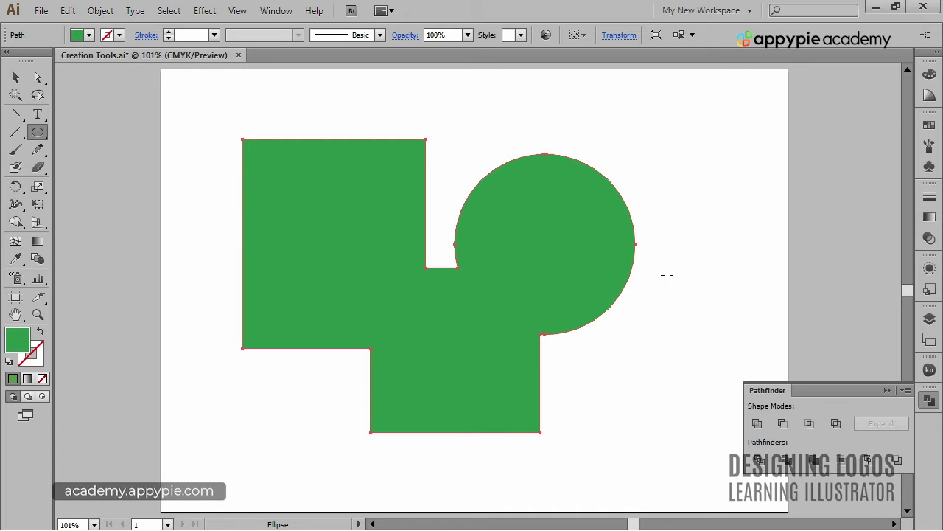
- Undo the move and merge to restore the separate squares and circle
key("ctrl+z")
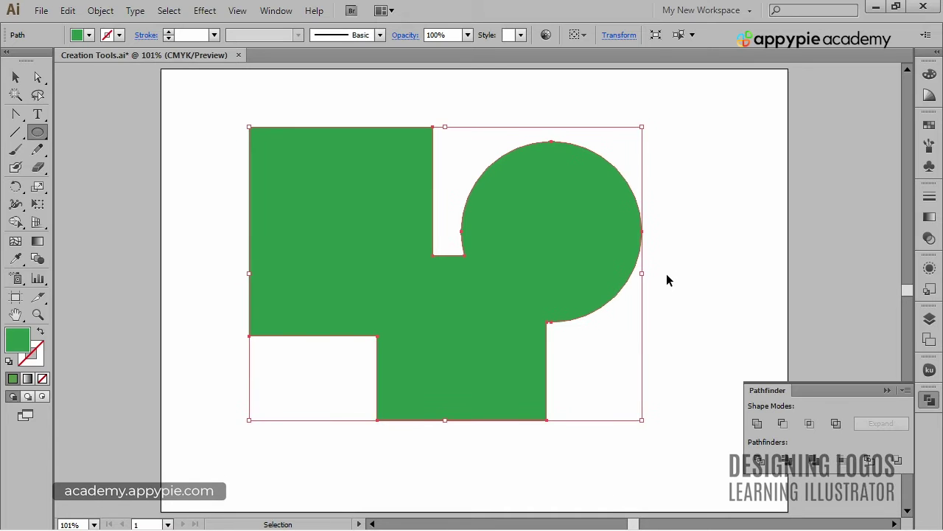
key("ctrl+z")
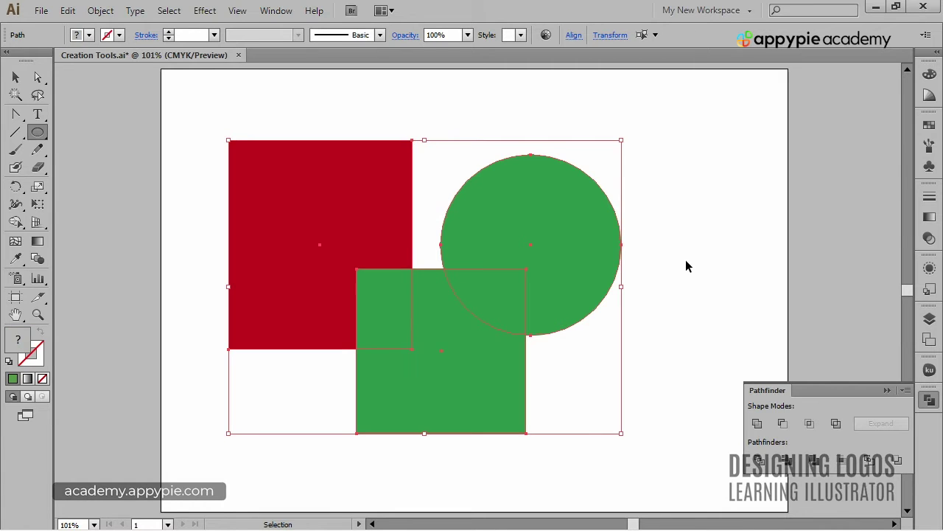
left_click(685, 262, "ctrl")
left_click(598, 258, "ctrl")
left_click(680, 286, "ctrl")
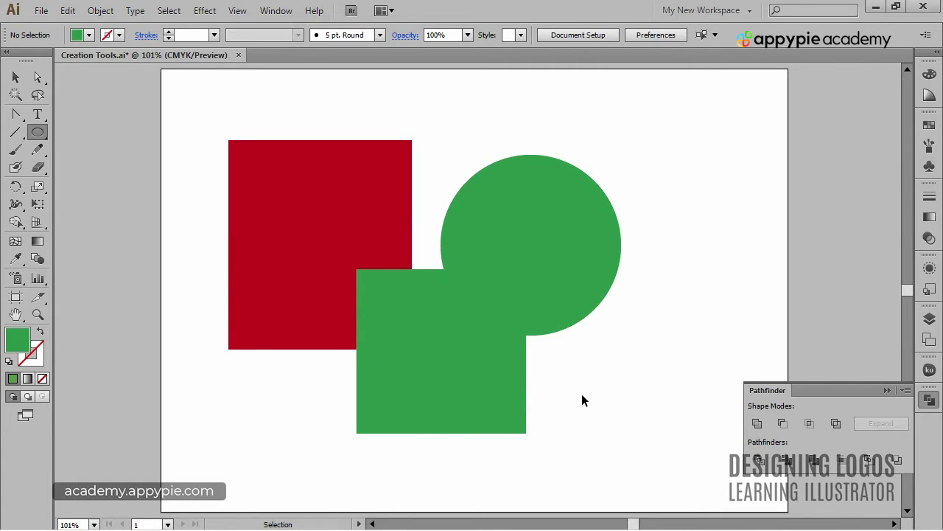
- Unite all three green shapes into a compound shape and drag its lower square with Direct Selection
left_click_drag(583, 397, 348, 106)
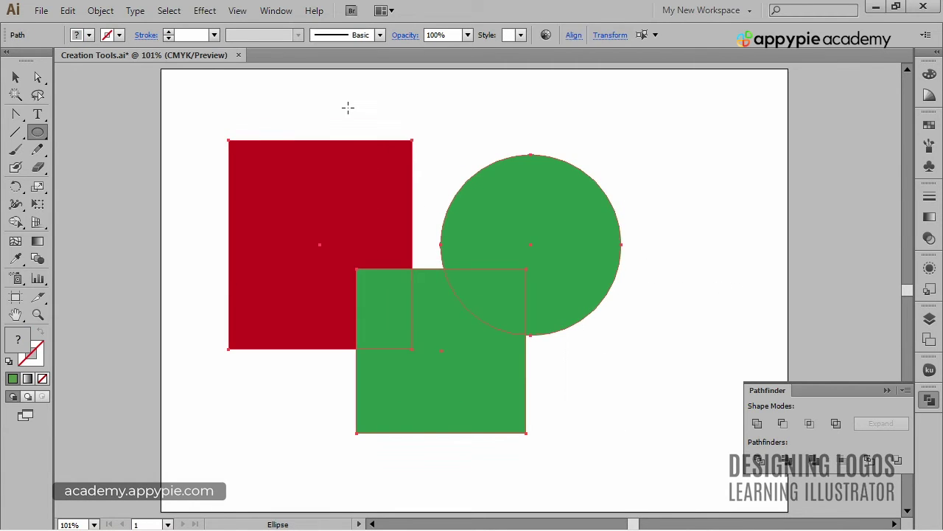
left_click(757, 424)
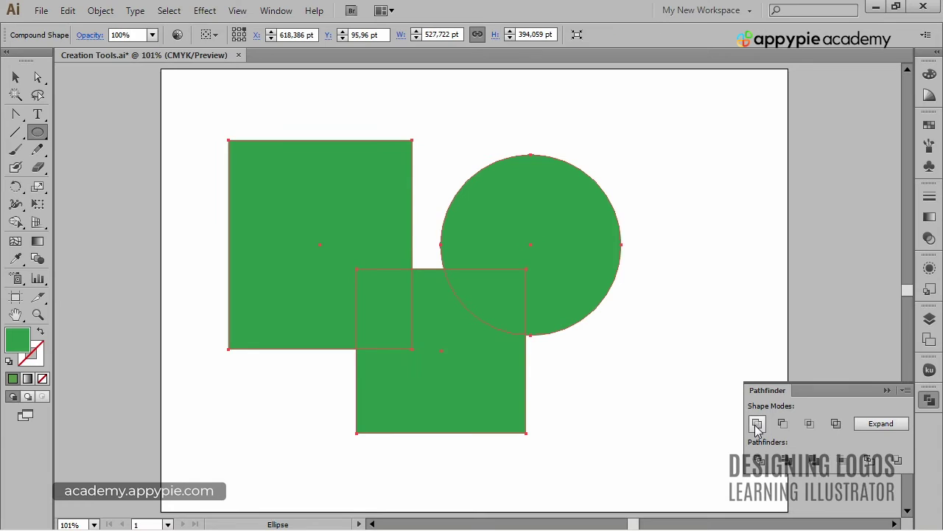
left_click(576, 379, "ctrl")
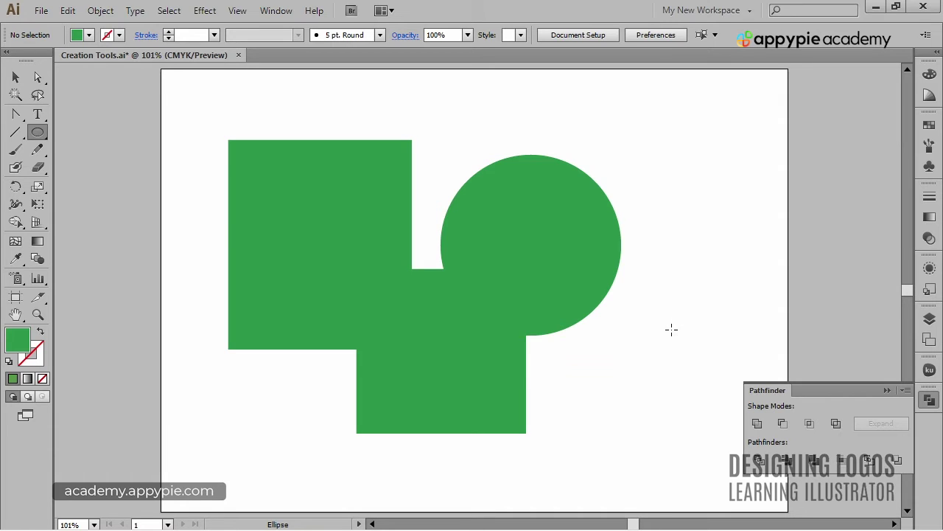
key("a")
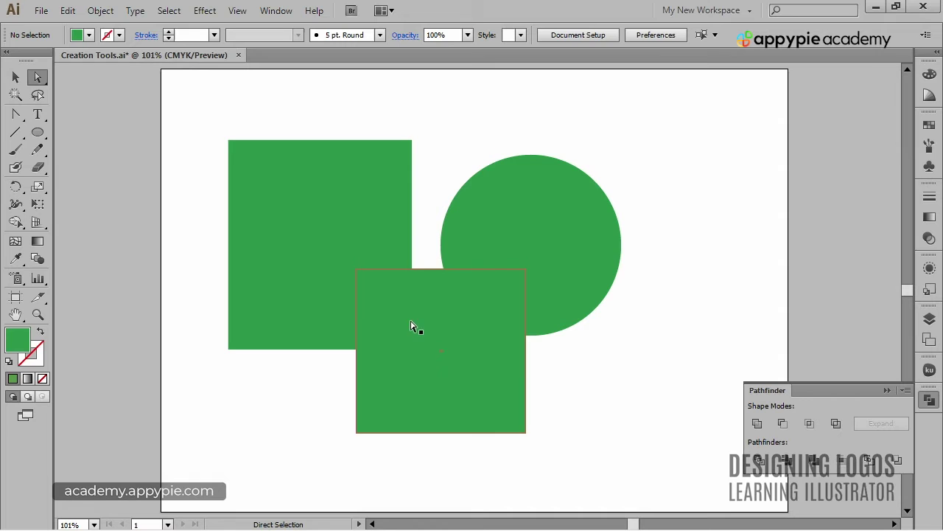
left_click_drag(402, 325, 439, 336)
- Give the shape a cyan fill and a 7 pt magenta outline
left_click(304, 271, "shift")
left_click(304, 271, "shift")
left_click(94, 35)
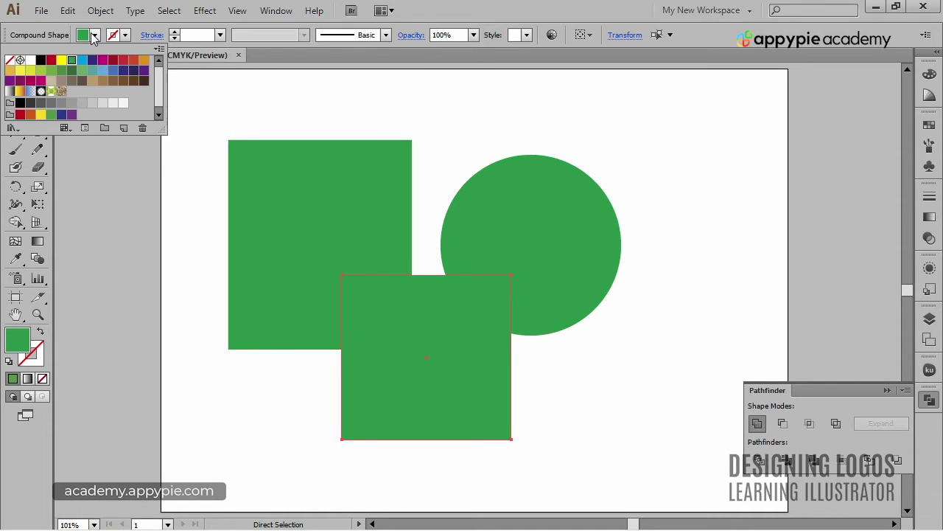
left_click(82, 60)
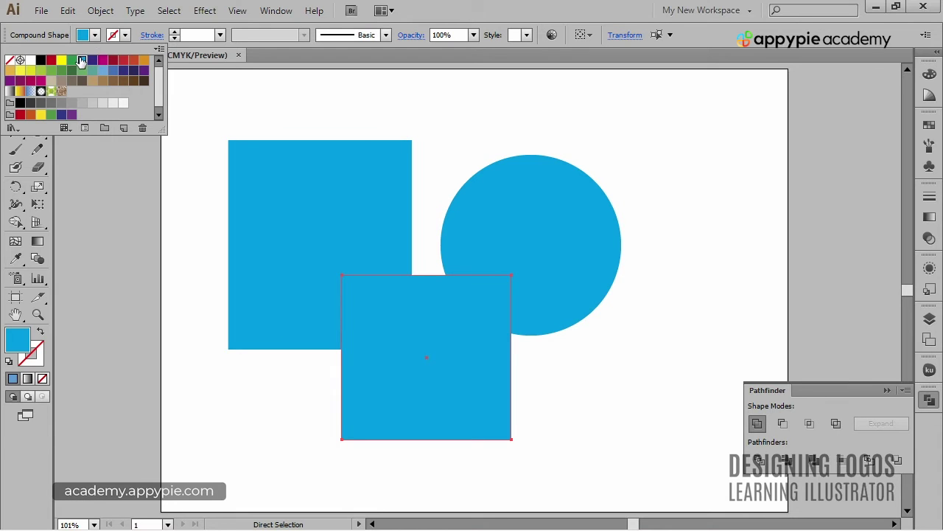
left_click(123, 35)
left_click(103, 59)
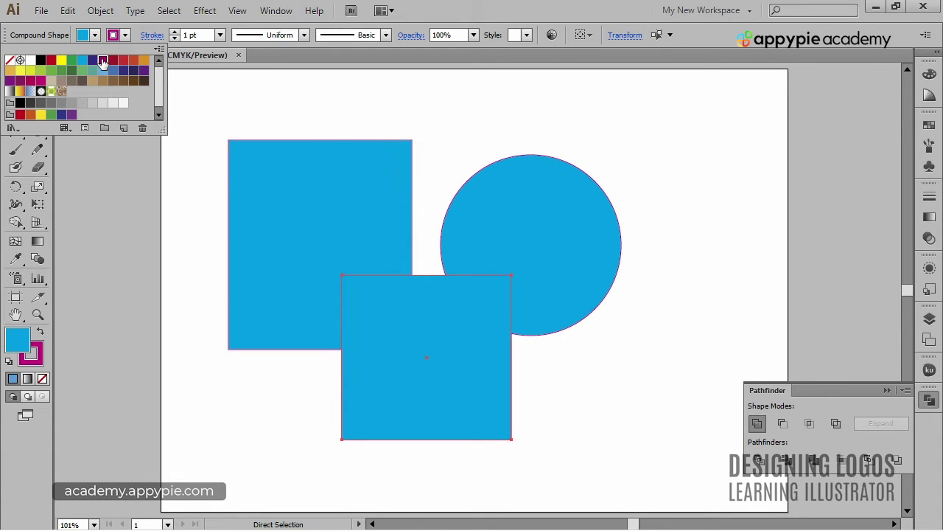
left_click(174, 32)
left_click(174, 33)
left_click(174, 32)
left_click(174, 32)
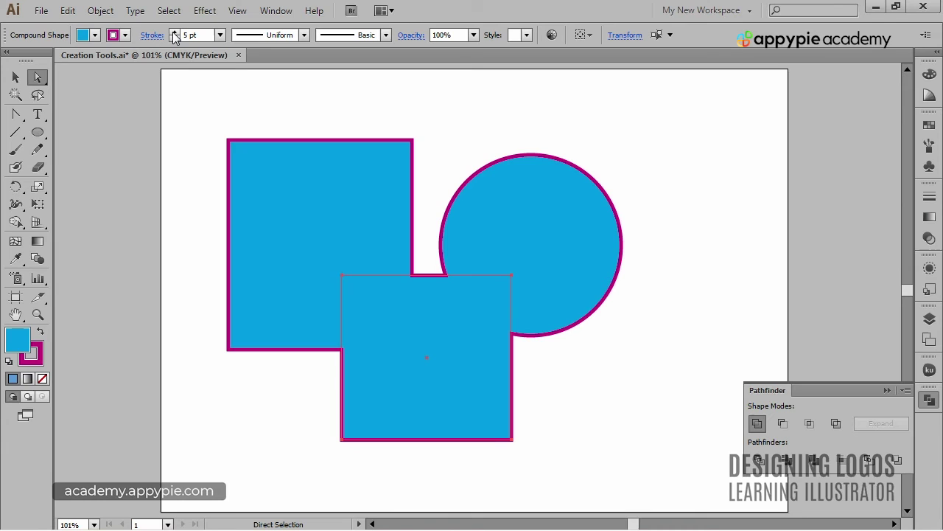
left_click(174, 32)
left_click(174, 32)
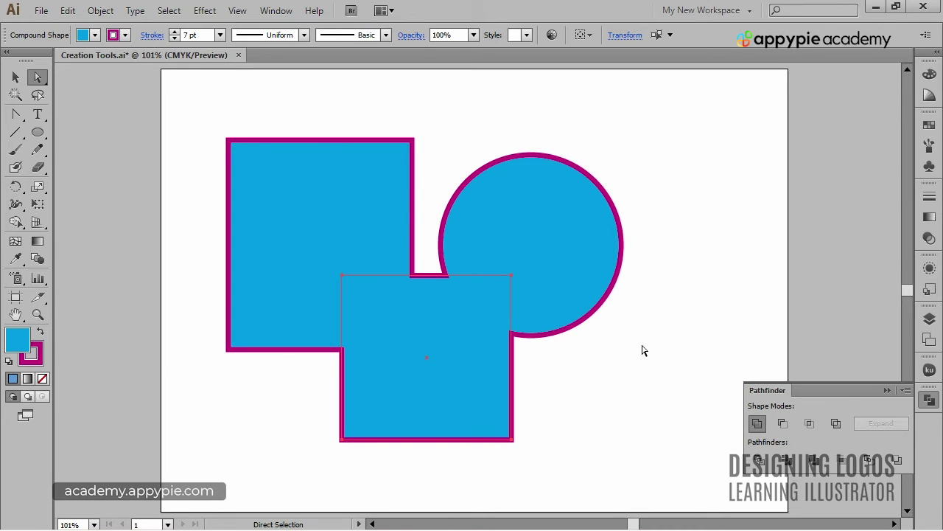
- Move the lower square further left, then select all three shapes
left_click(658, 371)
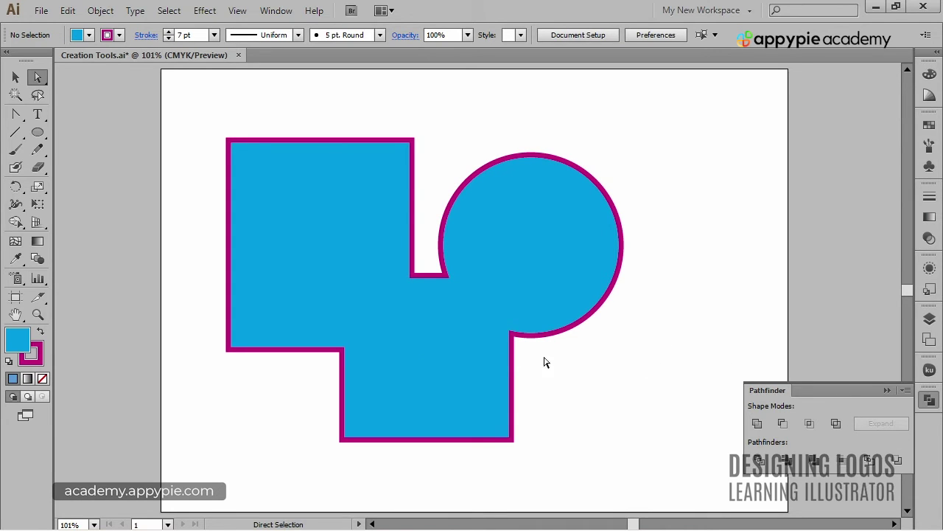
mouse_move(445, 358)
left_mouse_down()
mouse_move(423, 366)
mouse_move(474, 362)
mouse_move(479, 345)
mouse_move(444, 365)
left_mouse_up()
left_click(591, 368)
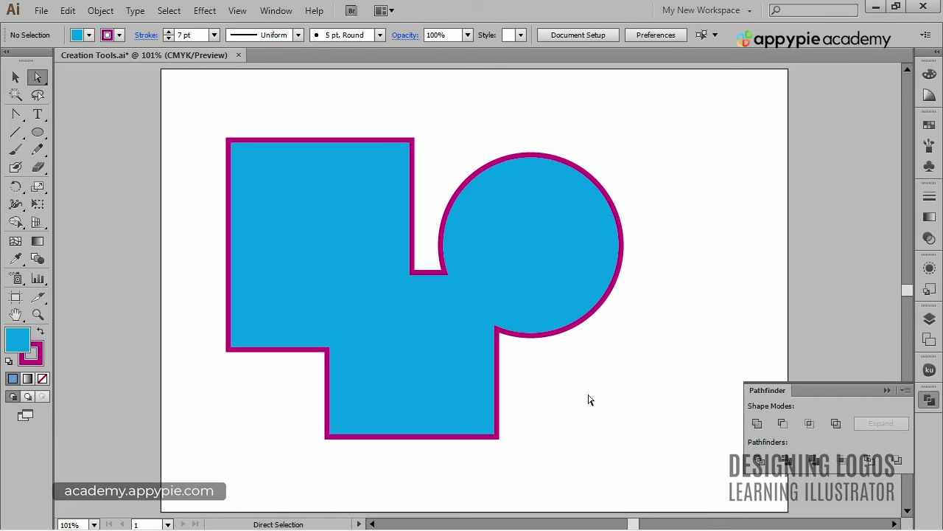
left_click_drag(168, 87, 665, 490)
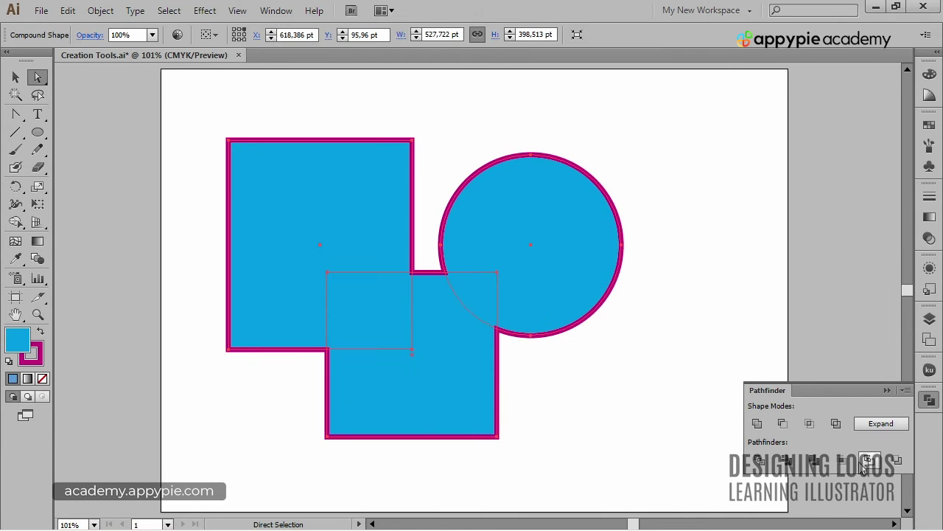
- Expand the compound shape into a single path, then select all and delete it
left_click(881, 429)
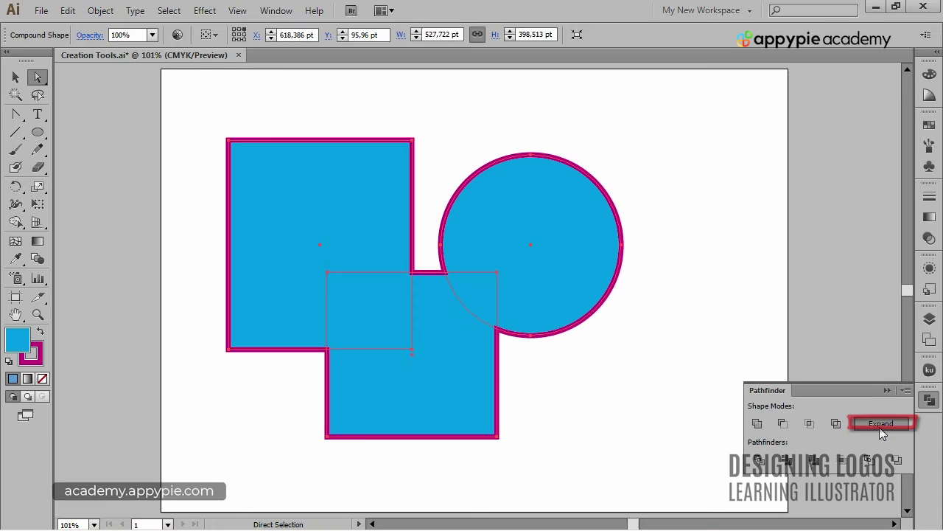
left_click(586, 402)
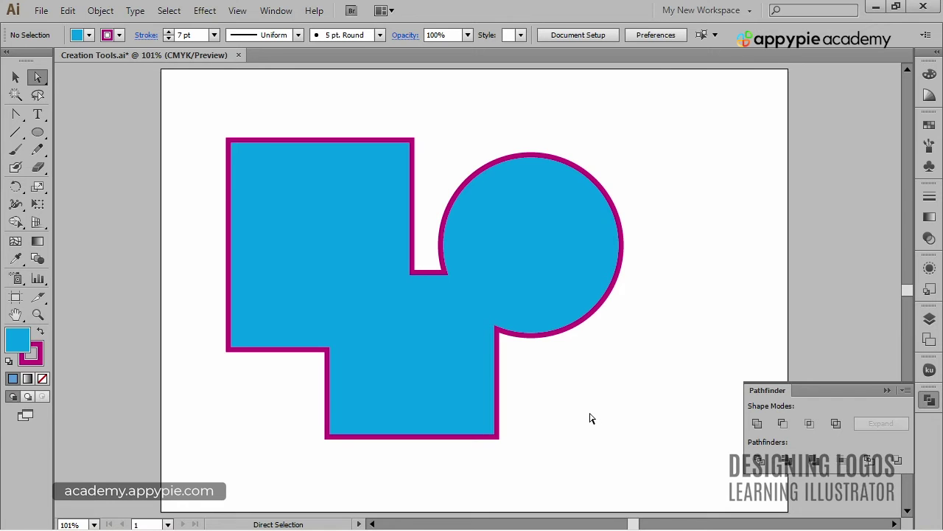
key("ctrl+a")
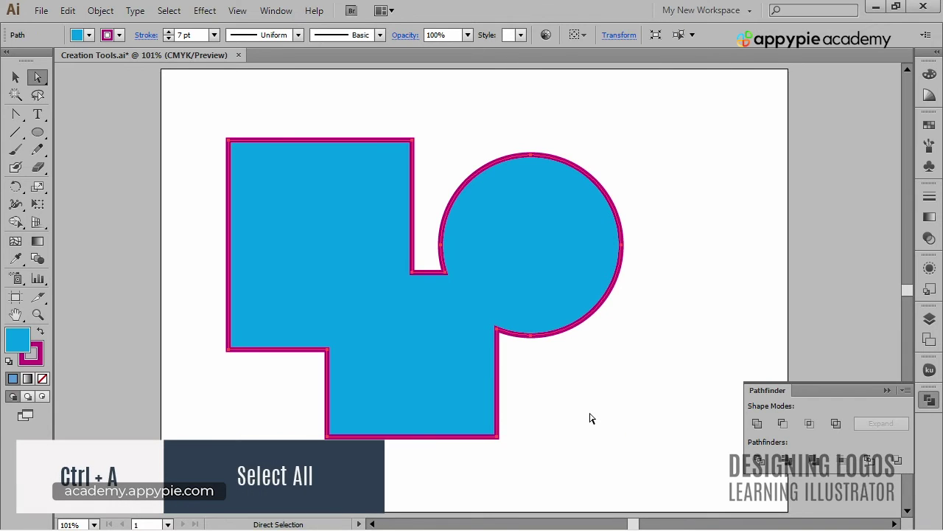
key("Delete")
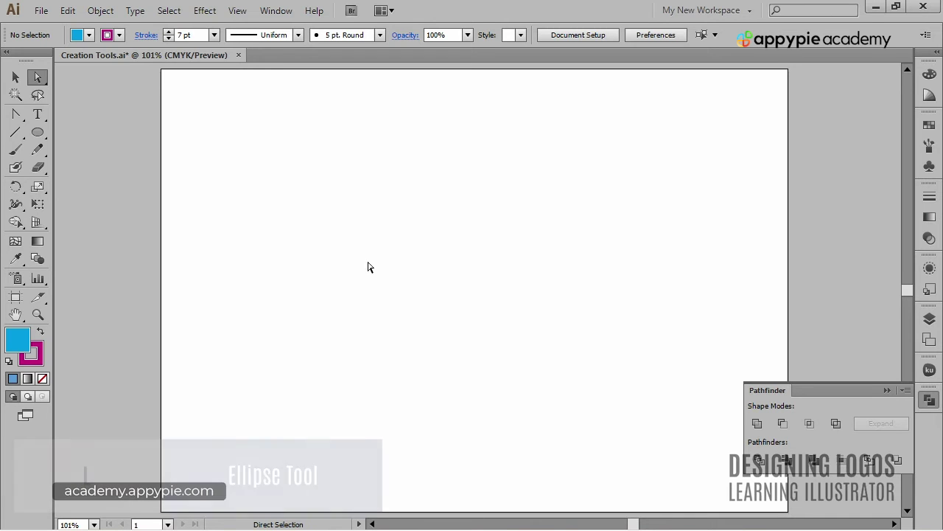
- Draw a circle on the left of the artboard with yellow fill and no stroke
key("l")
left_click_drag(255, 170, 464, 379)
left_click(89, 35)
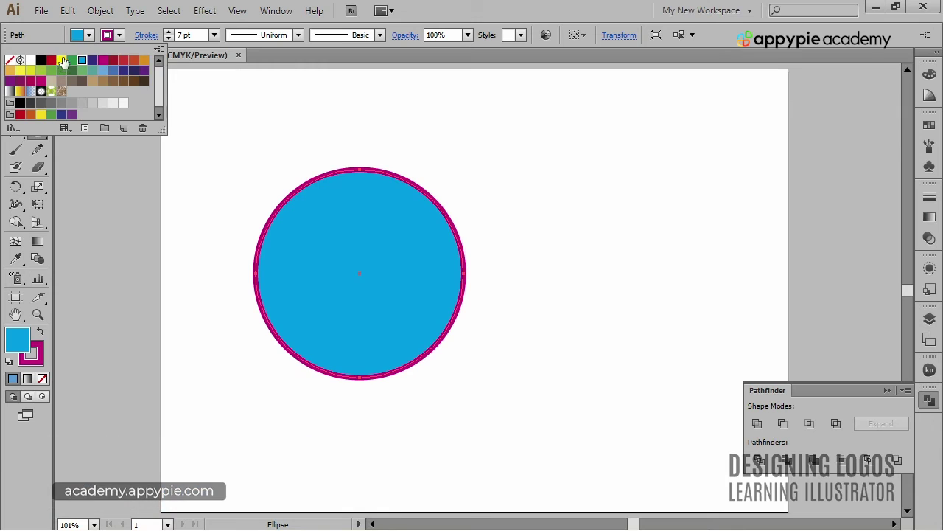
left_click(61, 60)
left_click(119, 35)
left_click(119, 35)
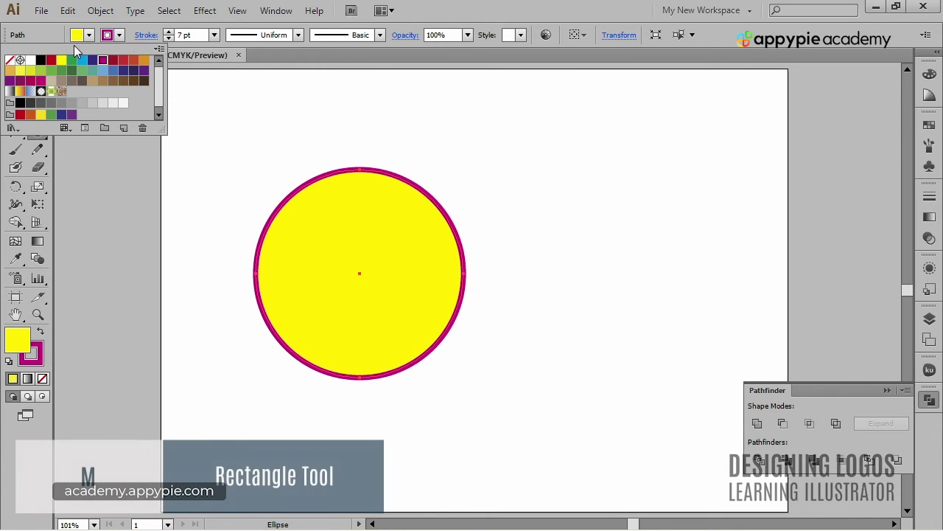
left_click(19, 61)
- Draw a blue square overlapping the circle's lower right and shift it into place
key("m")
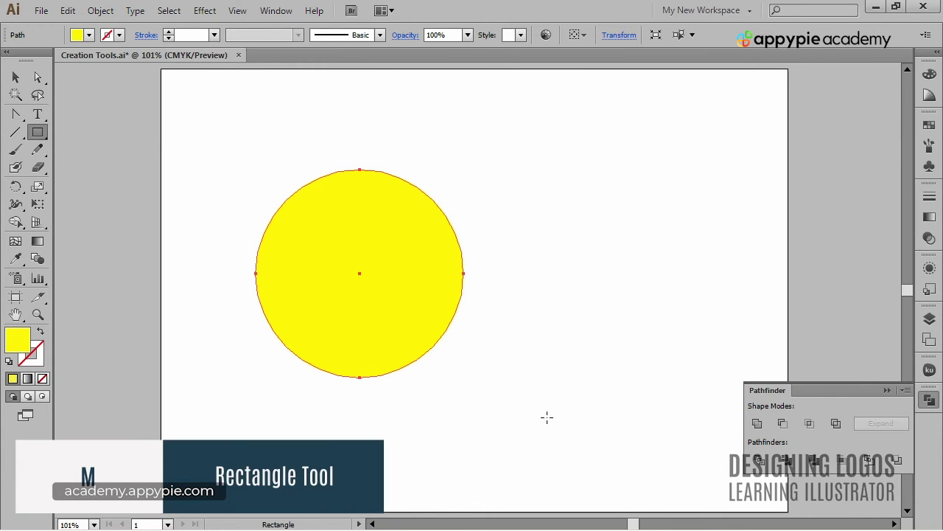
mouse_move(525, 430)
left_mouse_down()
mouse_move(394, 270)
mouse_move(352, 257)
left_mouse_up()
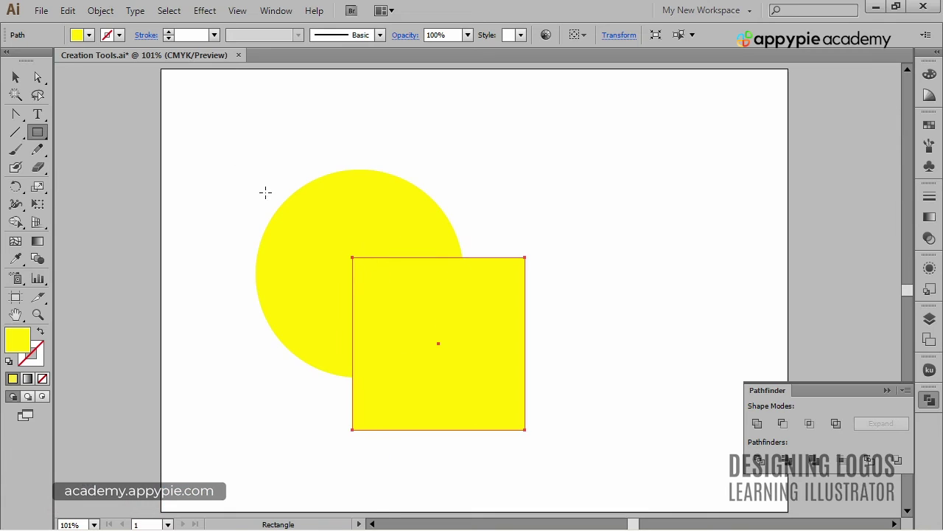
left_click(89, 34)
left_click(85, 60)
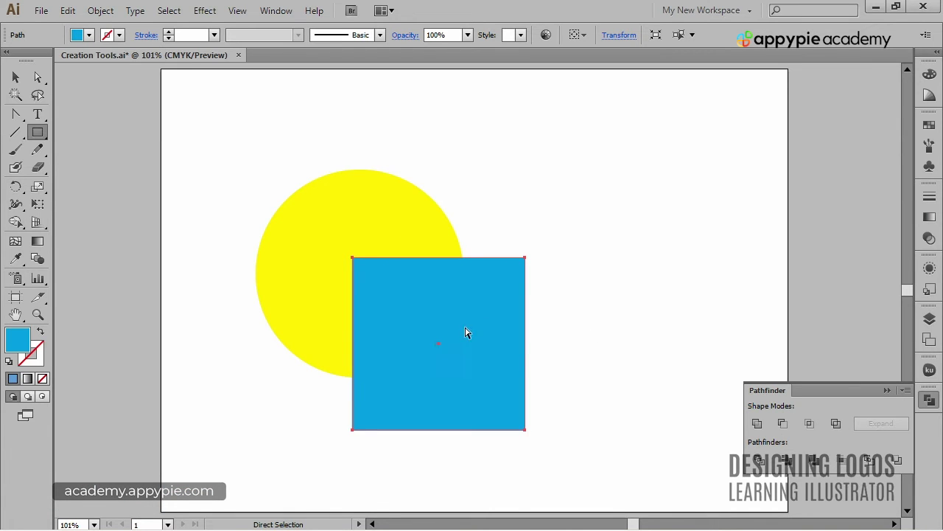
left_click_drag(466, 332, 503, 347)
left_click(540, 243)
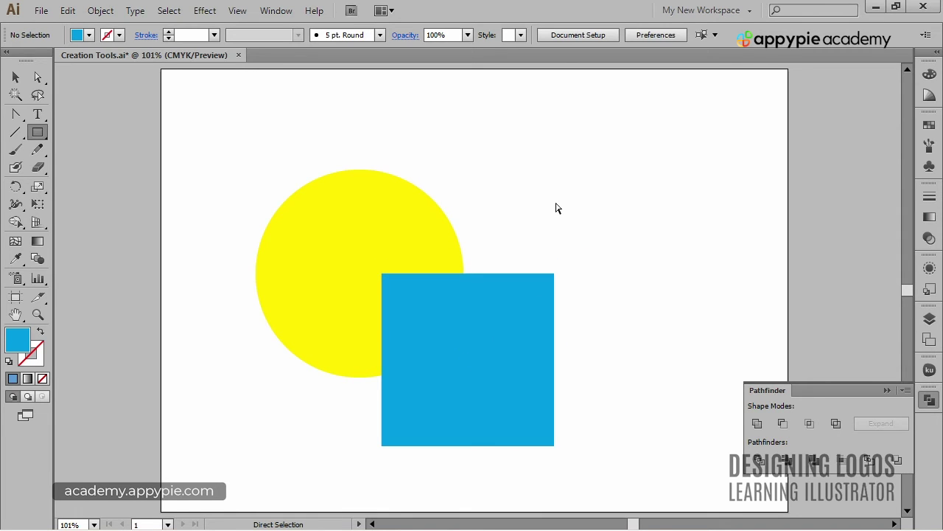
key("m")
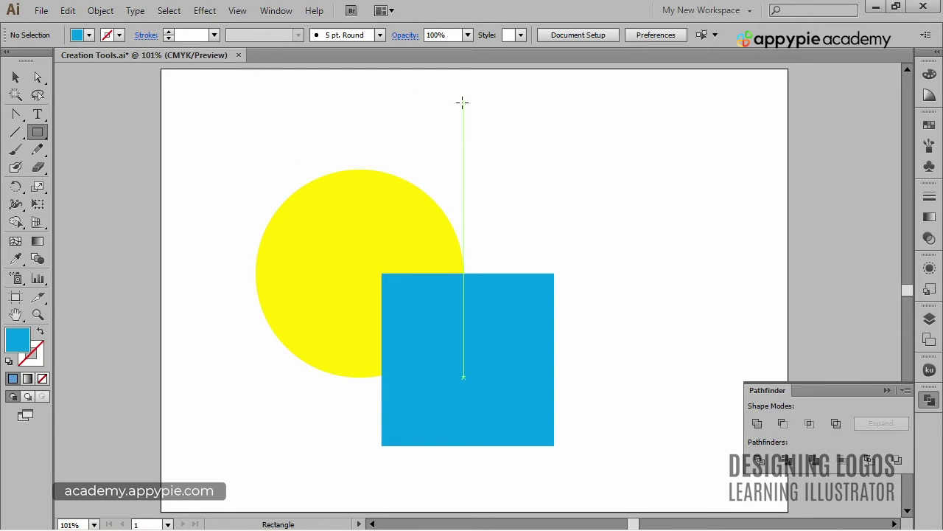
- Nudge the blue square down, select it with the circle, and apply Minus Front
left_click_drag(462, 321, 460, 330)
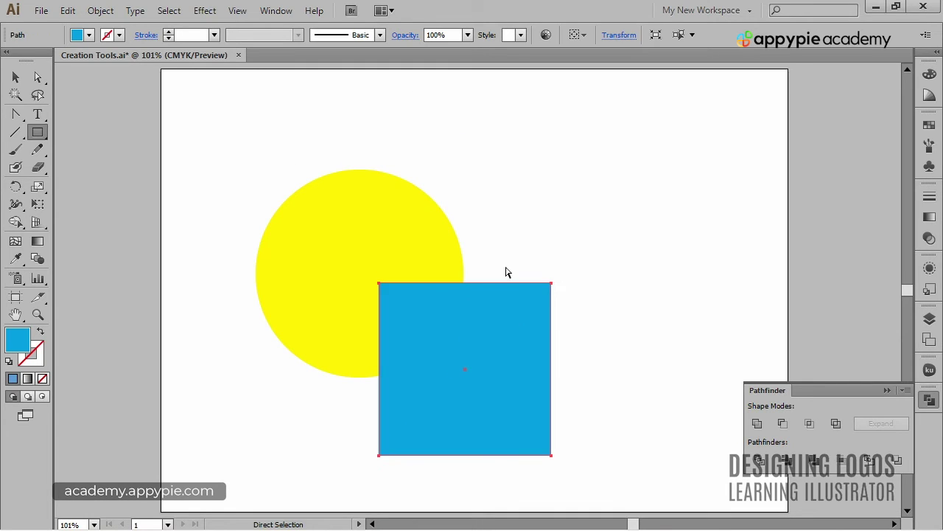
left_click(390, 217, "ctrl+shift")
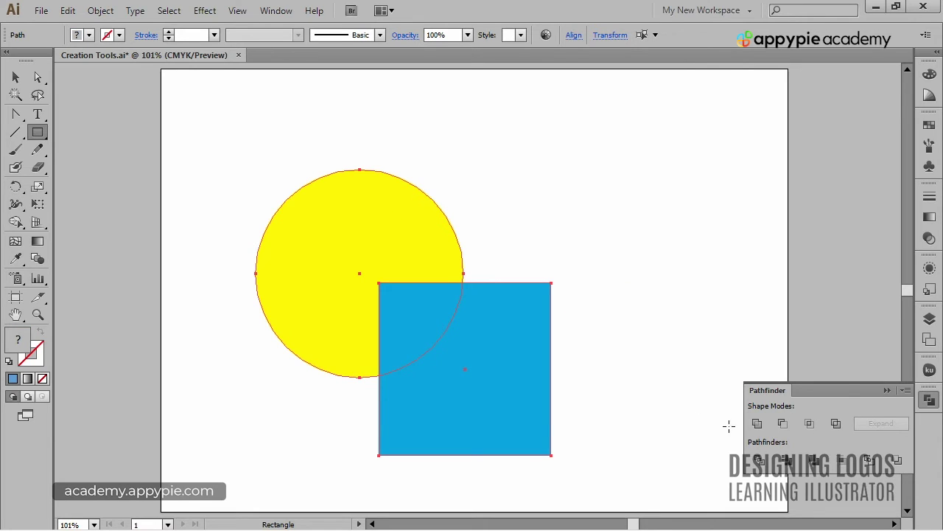
left_click(783, 427)
left_click(654, 286, "ctrl")
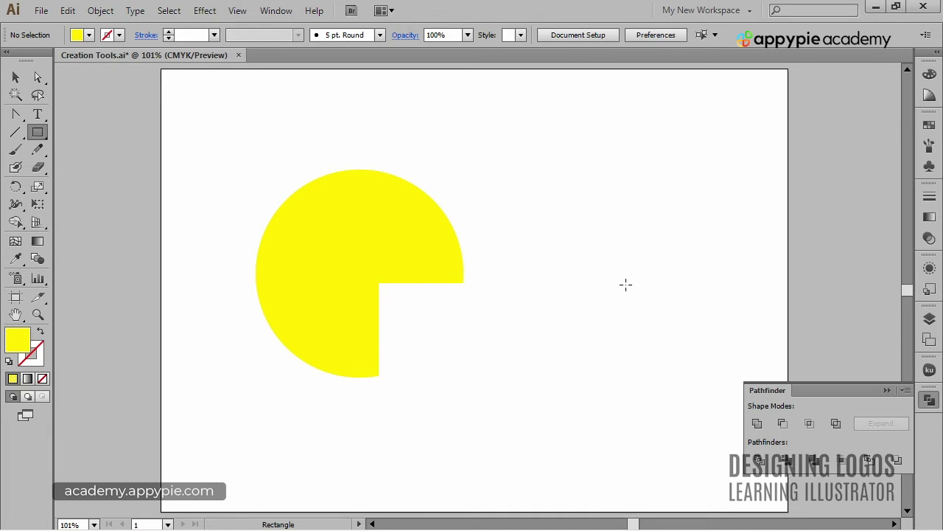
- Undo the subtraction, reselect the square and circle, and apply Minus Front again
key("ctrl+z")
left_click(610, 286, "ctrl")
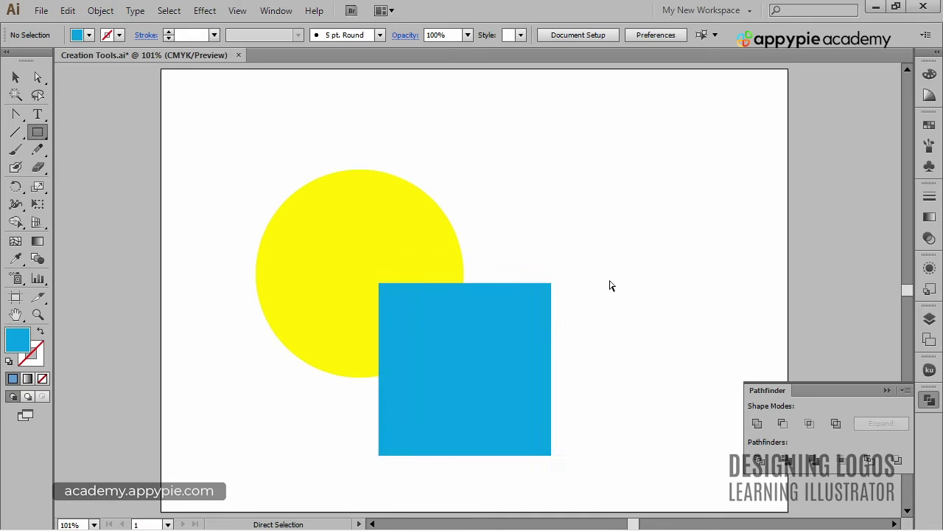
left_click(518, 332, "ctrl")
left_click(389, 222, "ctrl+shift")
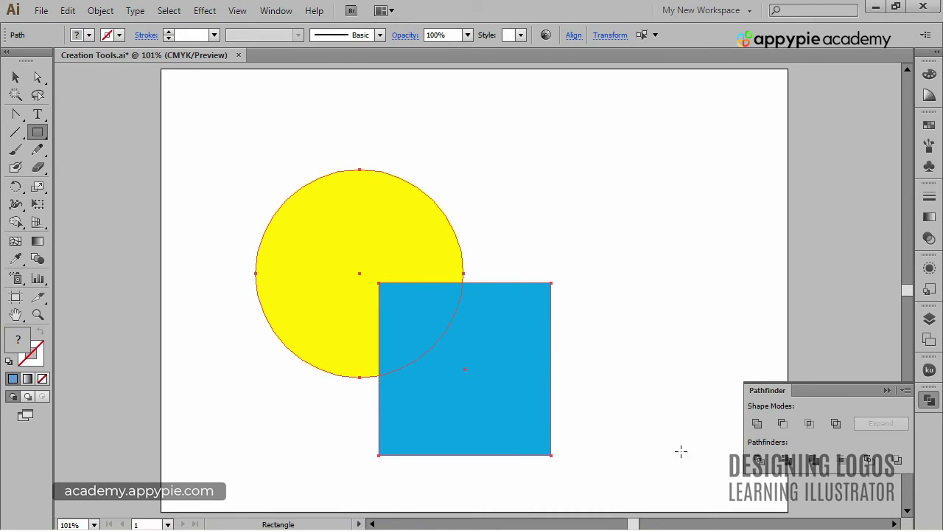
left_click(783, 424)
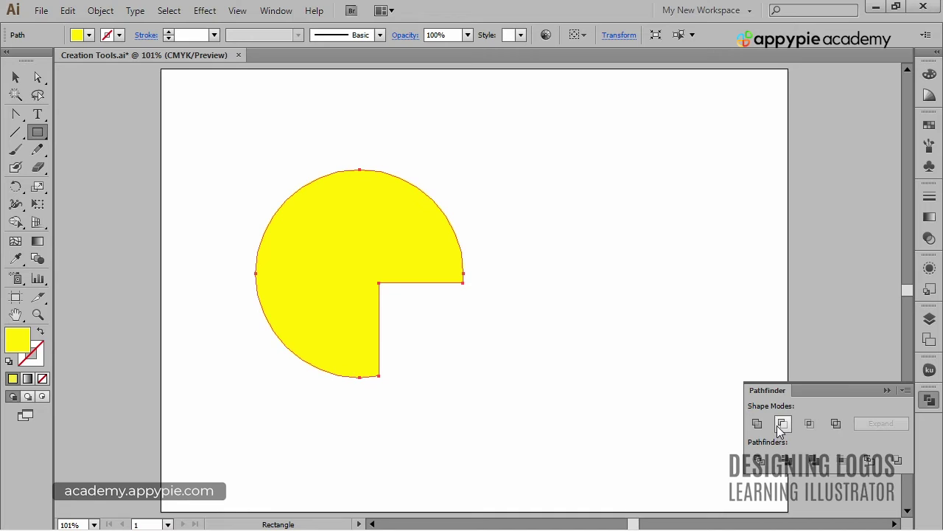
left_click(542, 266, "ctrl")
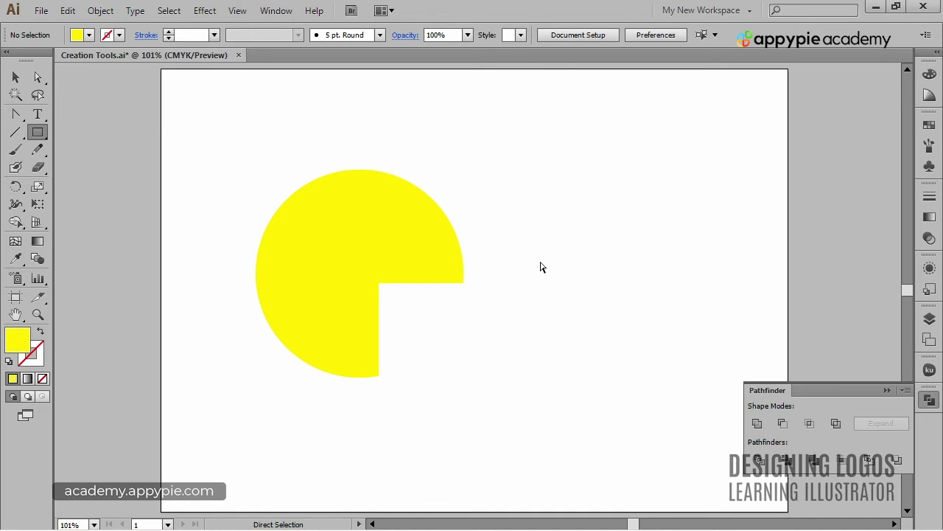
- Undo Minus Front, select both shapes with Ctrl+A, and apply Minus Back
key("ctrl+z")
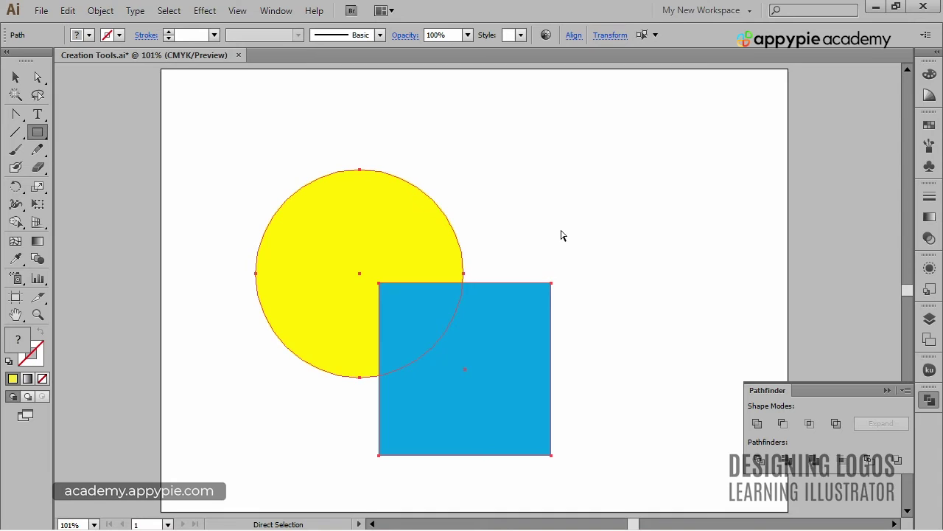
left_click(563, 234, "ctrl")
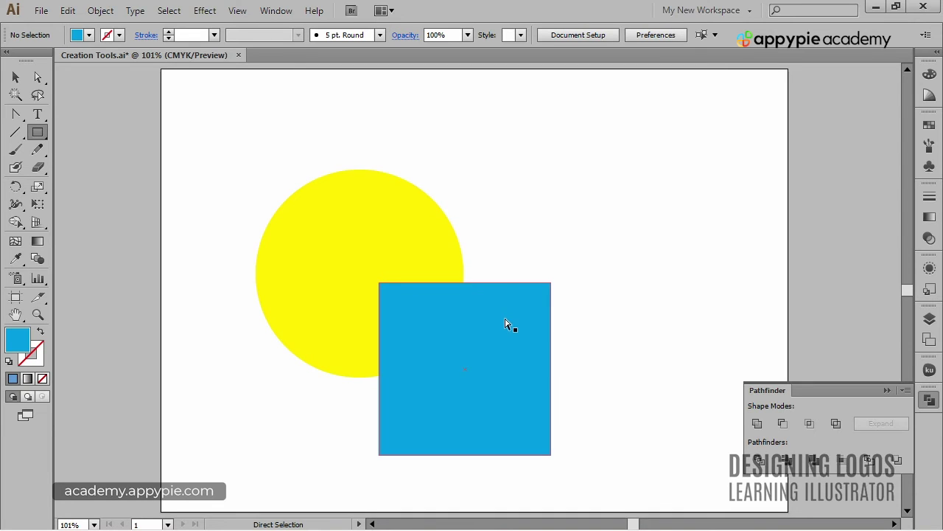
key("ctrl+a")
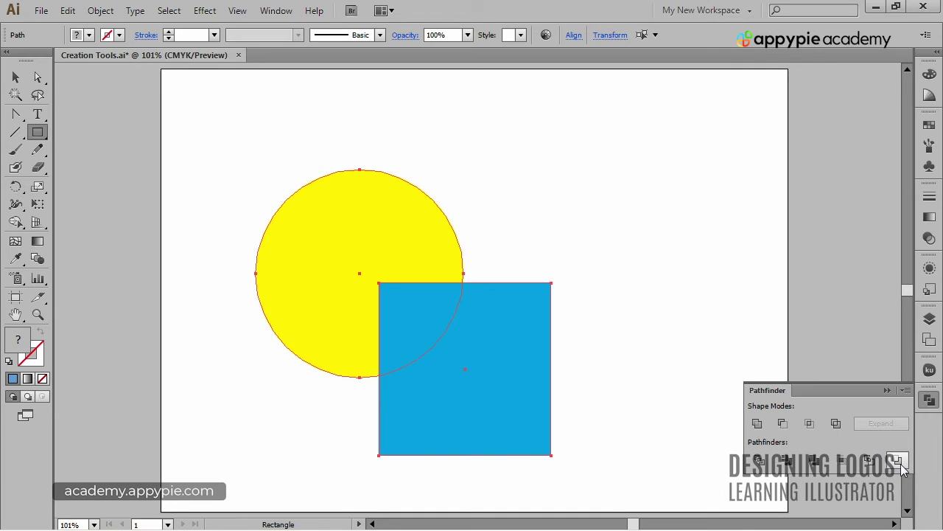
left_click(900, 463)
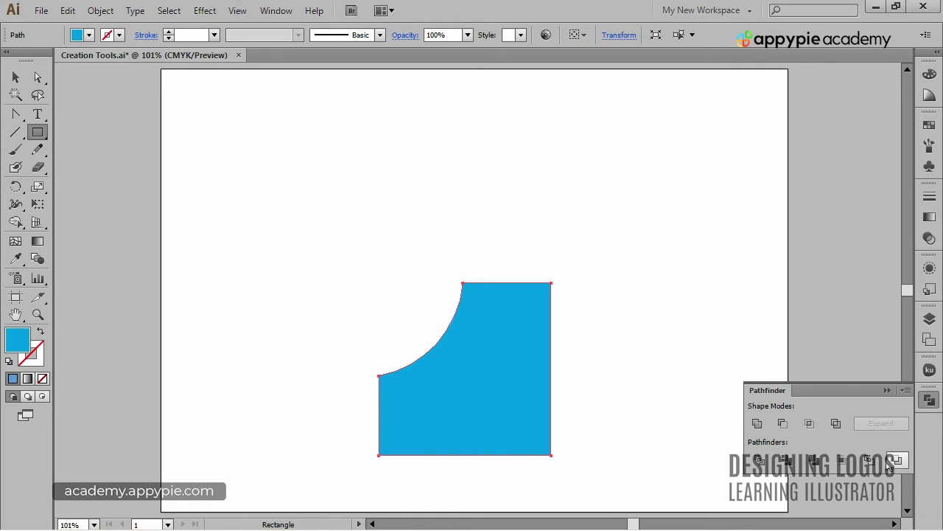
left_click(616, 281, "ctrl")
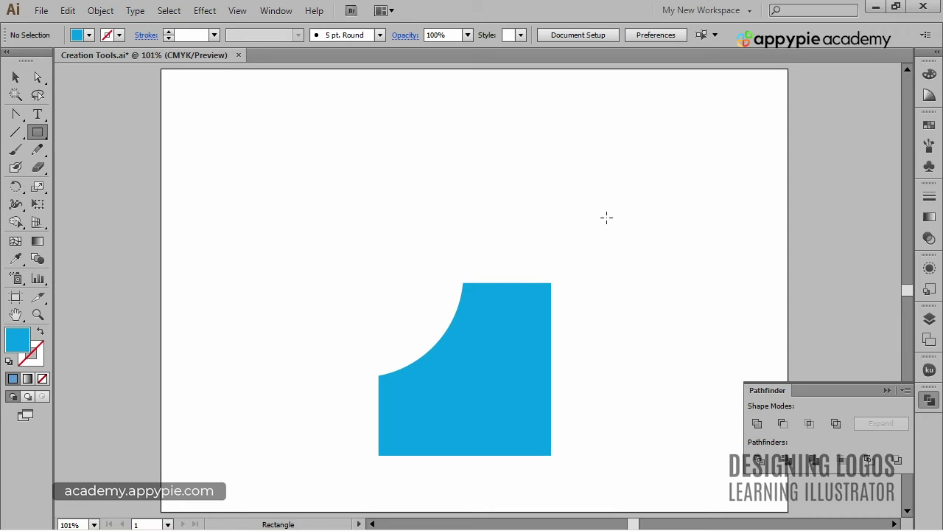
- Undo the Minus Back, reselect the circle and square, and apply Minus Back again
key("ctrl")
key("ctrl+z")
left_click(608, 223, "ctrl")
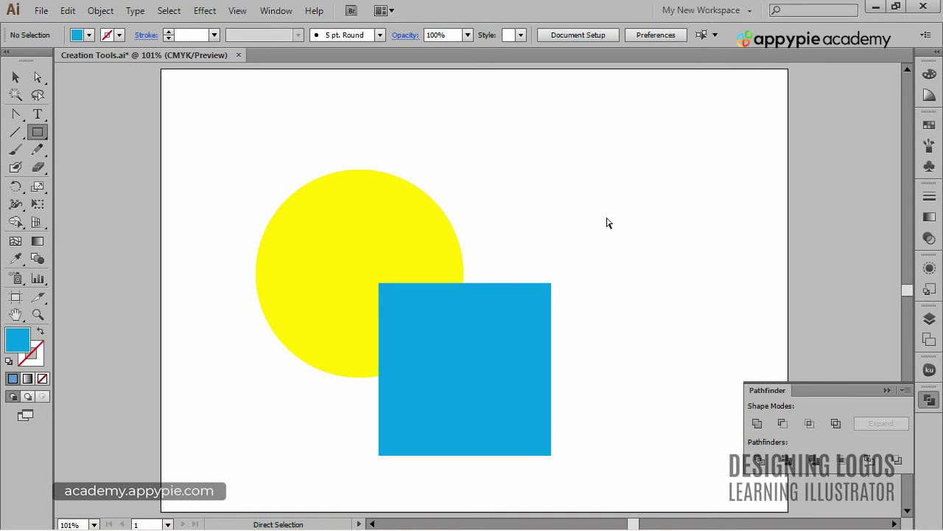
left_click(422, 212, "ctrl")
left_click(488, 289, "ctrl+shift")
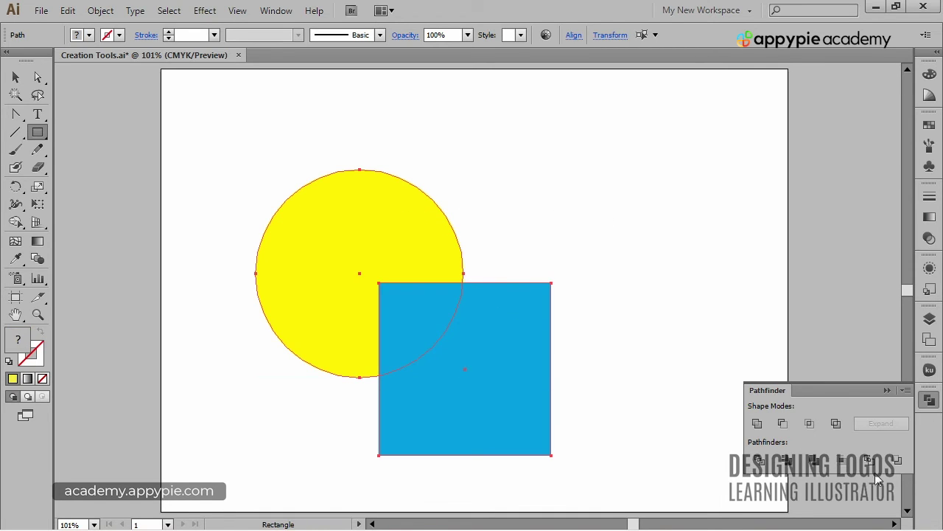
left_click(899, 462)
left_click(656, 306, "ctrl")
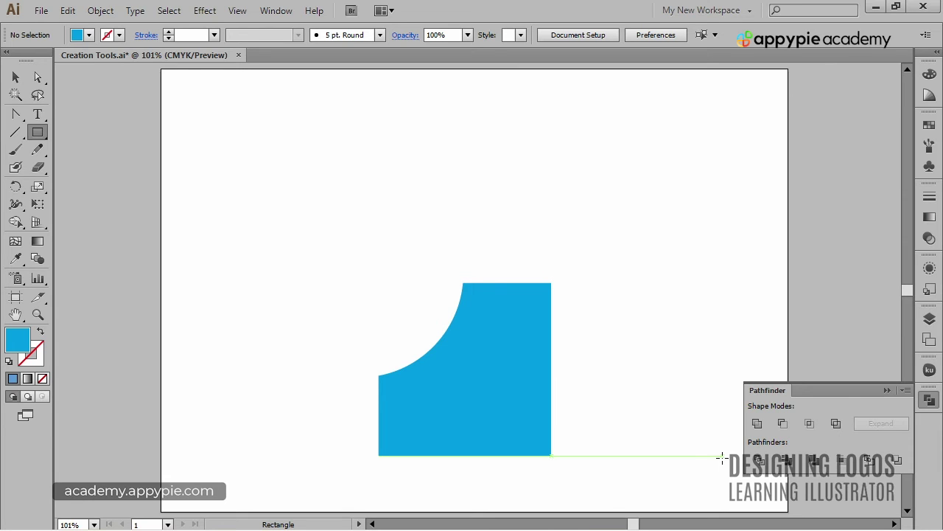
- Show Layer 3 with the yellow star and hide Layer 2 with the blue shape
left_click(932, 321)
left_click(755, 327)
left_click(755, 343)
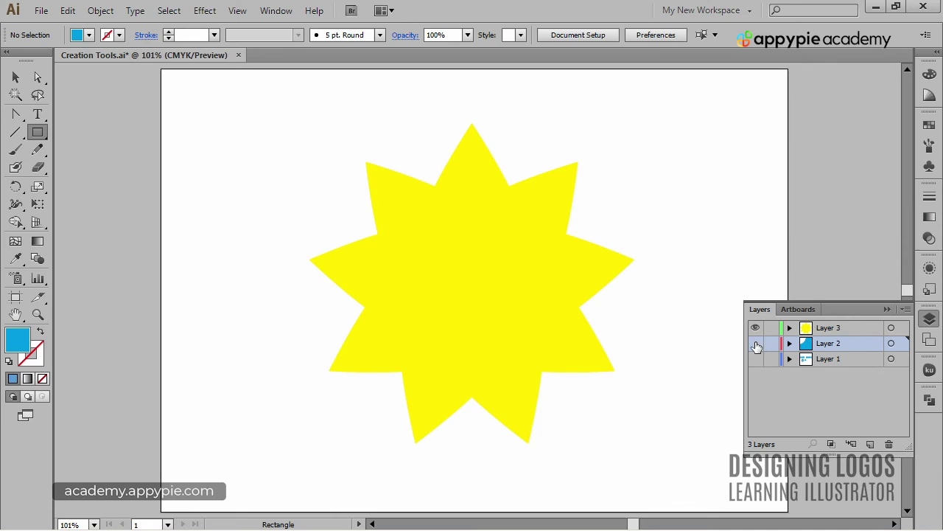
left_click(887, 311)
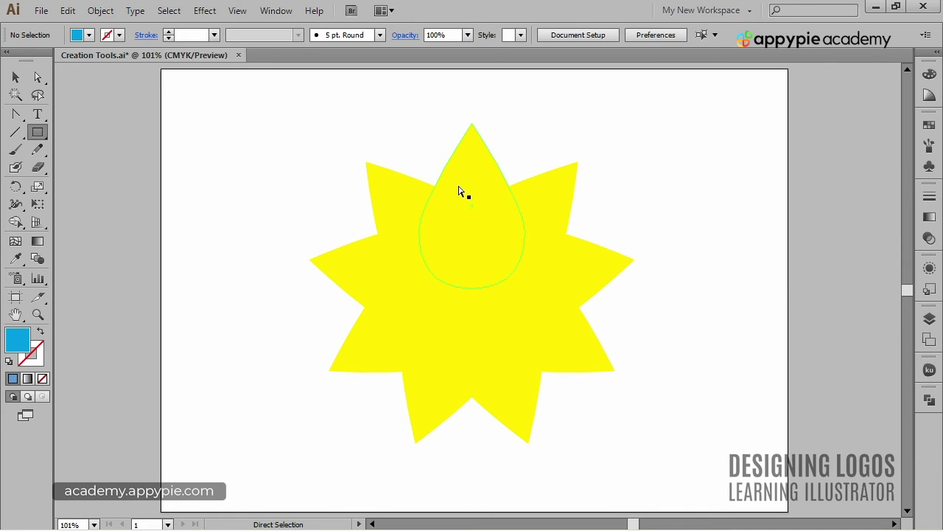
- Swing the teardrop petal around its bottom point, then marquee-select the whole star with its petals
left_click(461, 188, "ctrl")
left_click_drag(473, 131, 560, 185)
left_click(678, 191)
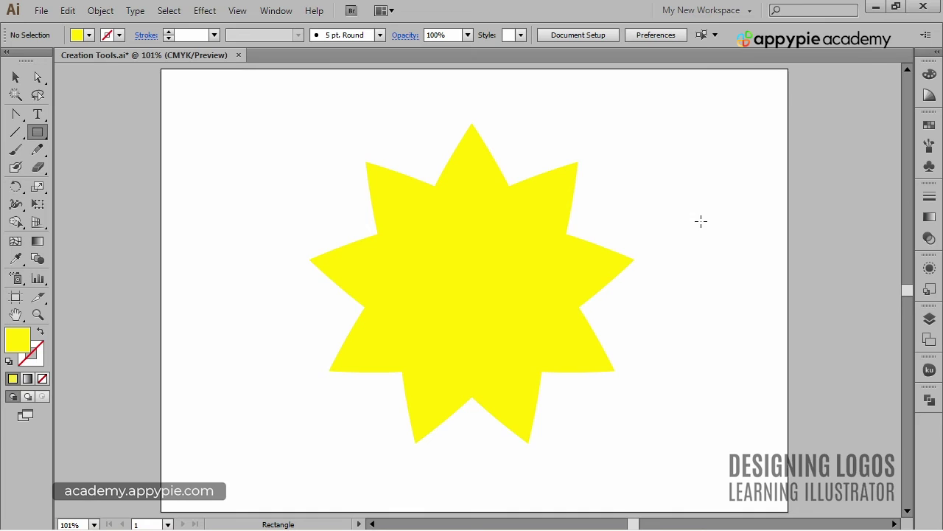
key("v")
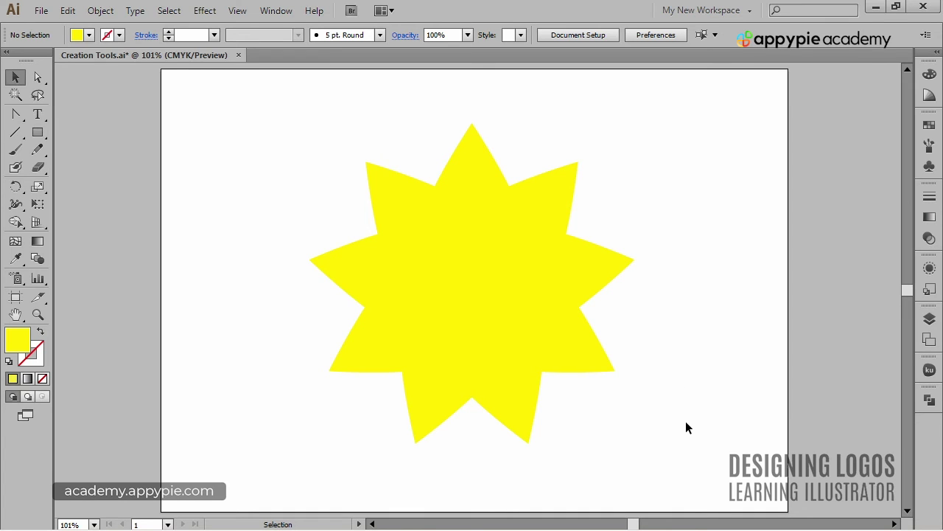
left_click_drag(658, 435, 301, 108)
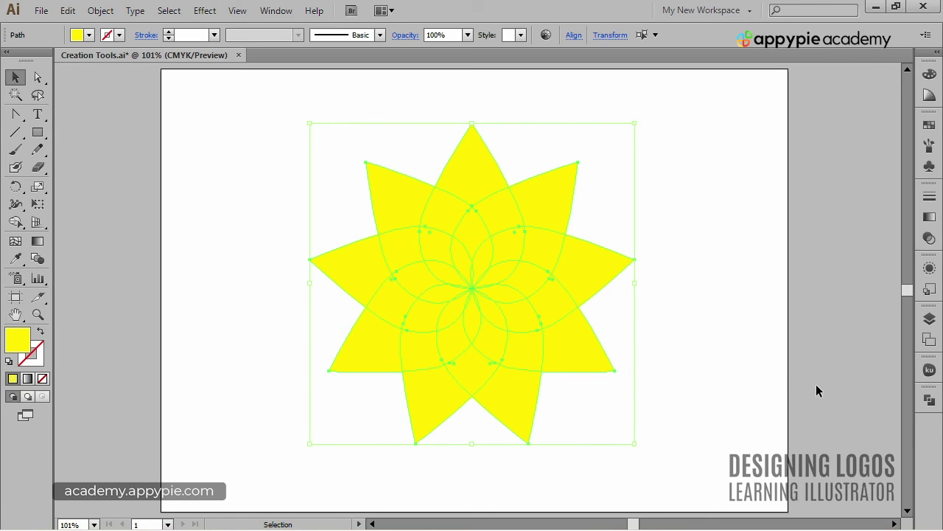
- Apply Pathfinder Divide to the star and petals, then direct-select the star's top point
left_click(929, 401)
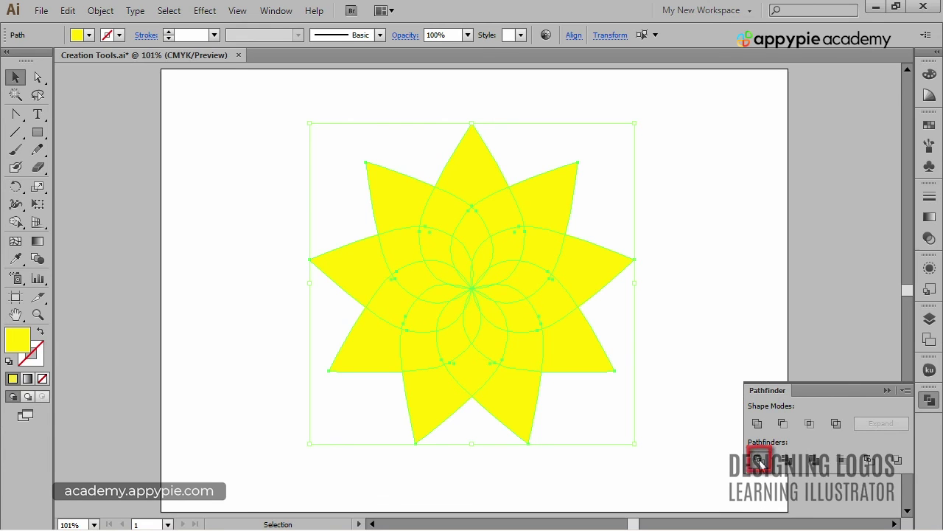
left_click(759, 460)
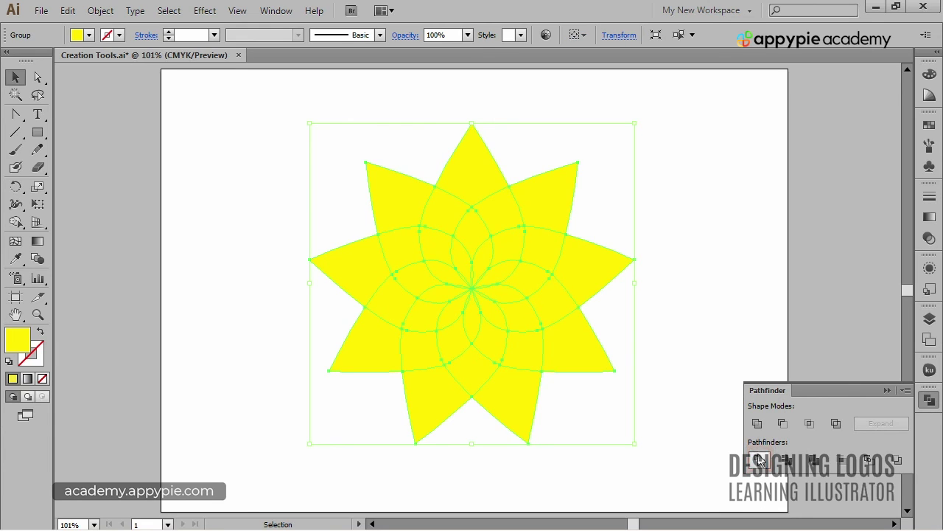
left_click(670, 232)
key("a")
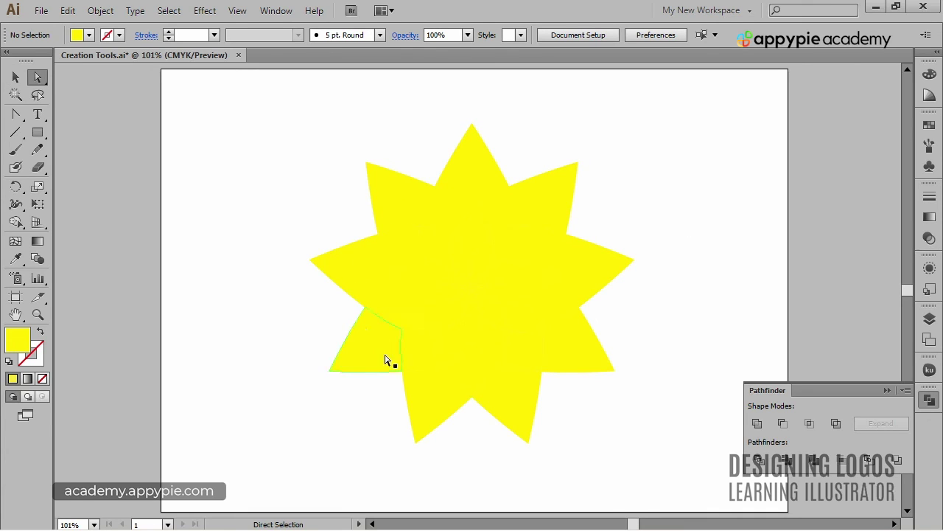
left_click(474, 174)
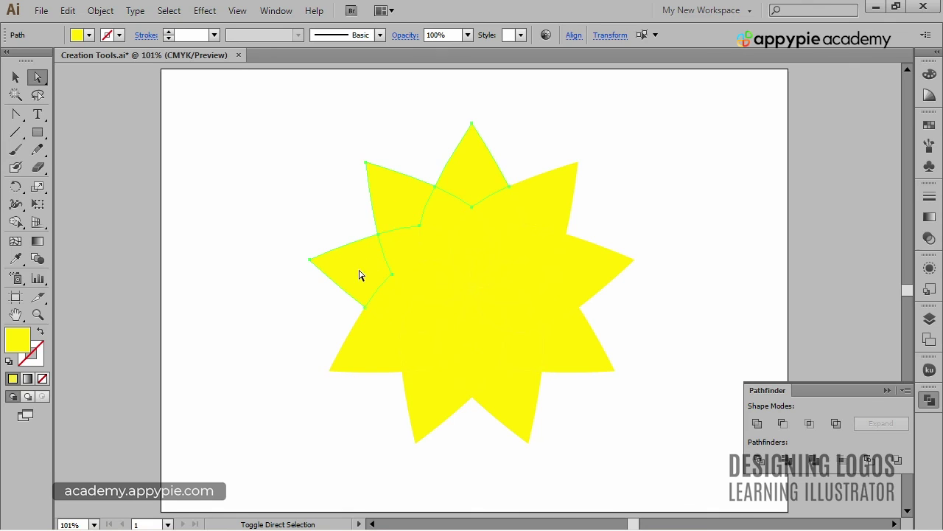
key("a")
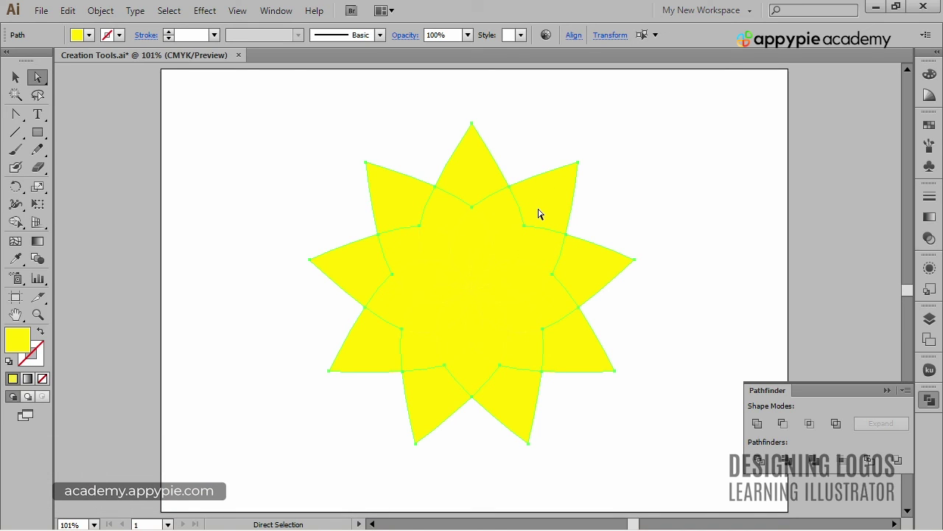
- Fill the selected outer star points with blue
left_click(88, 35)
left_click(81, 60)
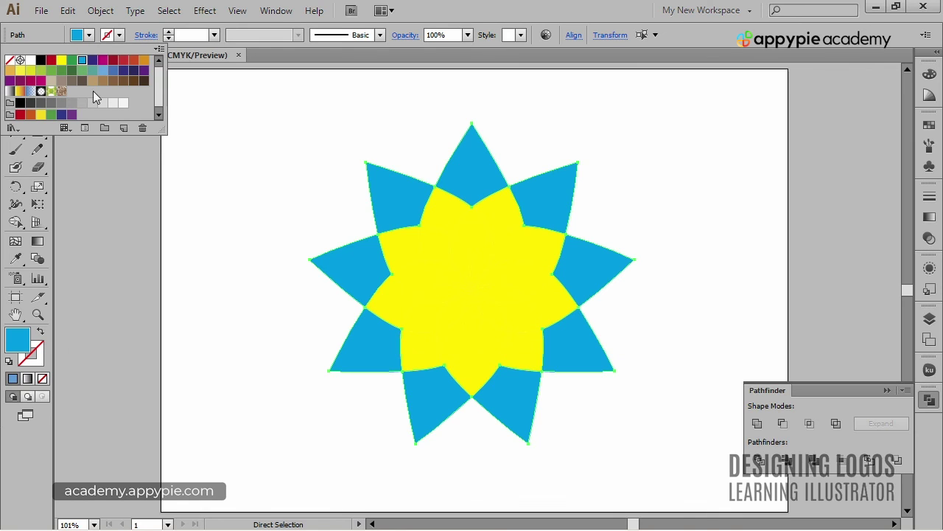
left_click(398, 119)
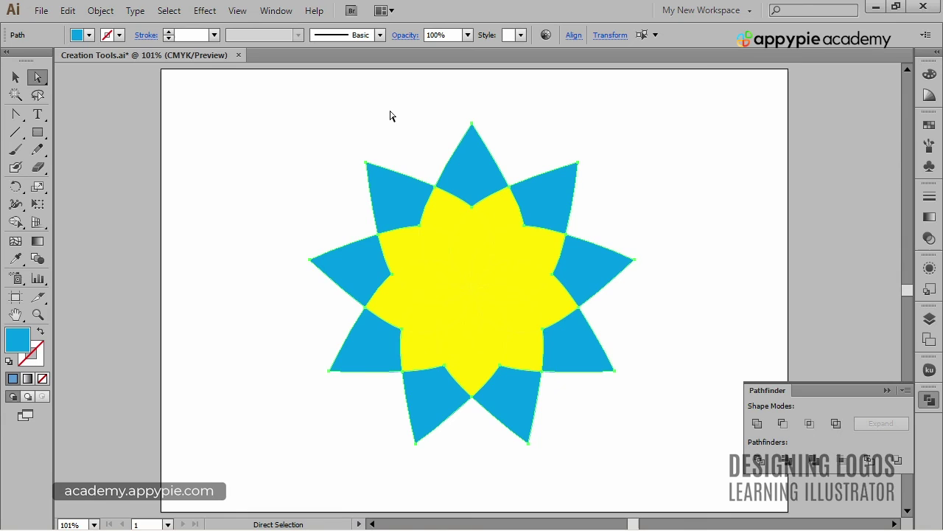
- Select the seven ring pieces around the centre and fill them dark red
left_click(457, 219)
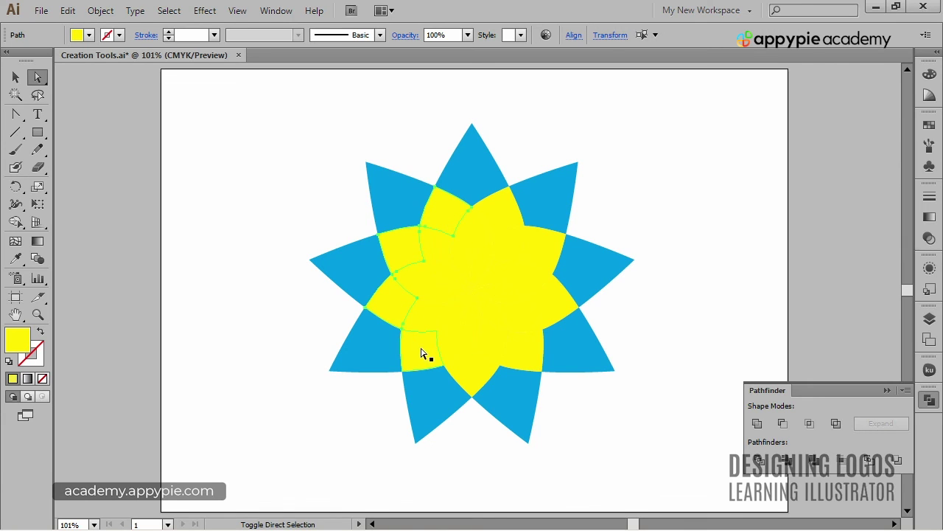
left_click(472, 381, "shift")
left_click(502, 369, "shift")
left_click(524, 354, "shift")
left_click(552, 320, "shift")
left_click(552, 239, "shift")
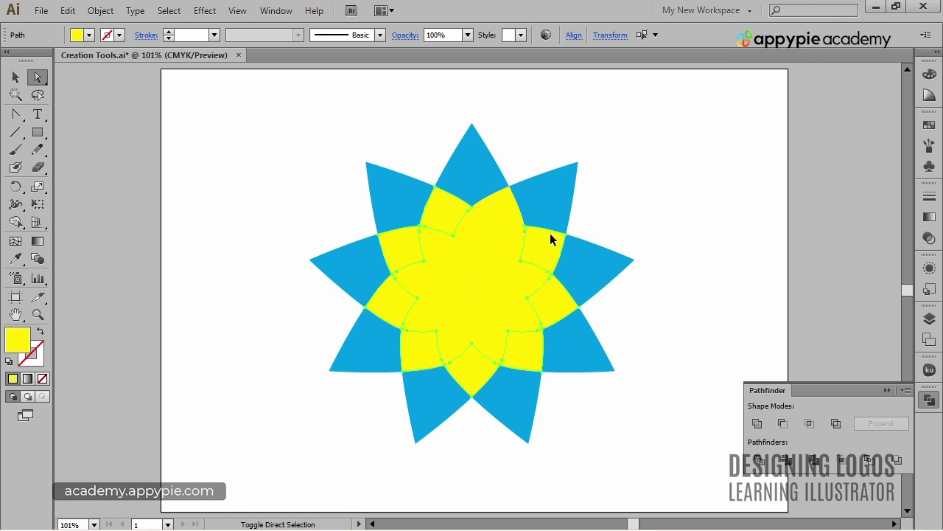
left_click(455, 200, "shift")
left_click(89, 36)
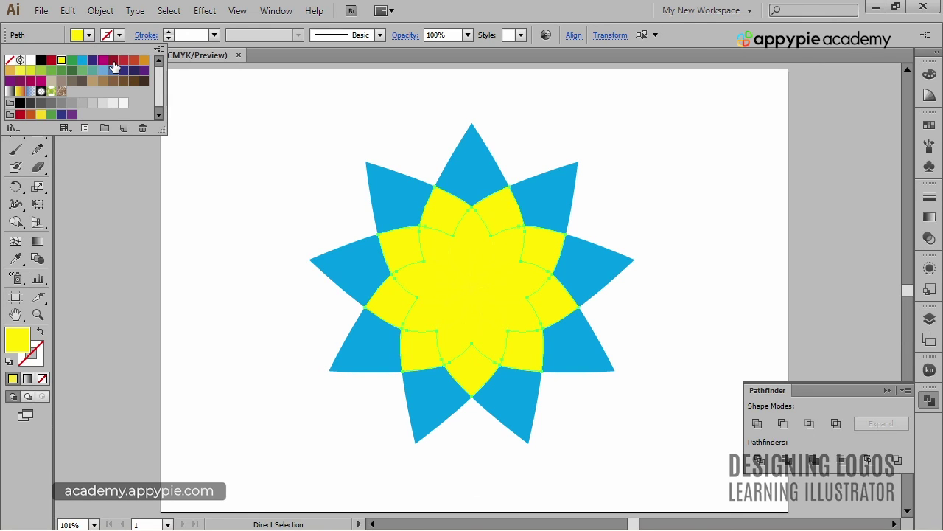
left_click(113, 59)
left_click(273, 209)
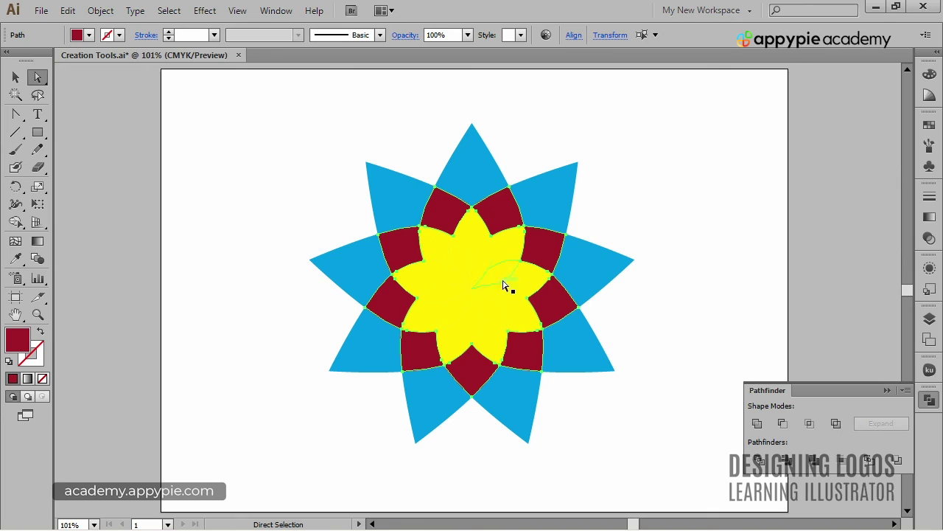
- Select the eight inner petals, fill them green, and deselect the finished star
left_click(436, 246)
left_click(419, 288, "shift")
left_click(423, 316, "shift")
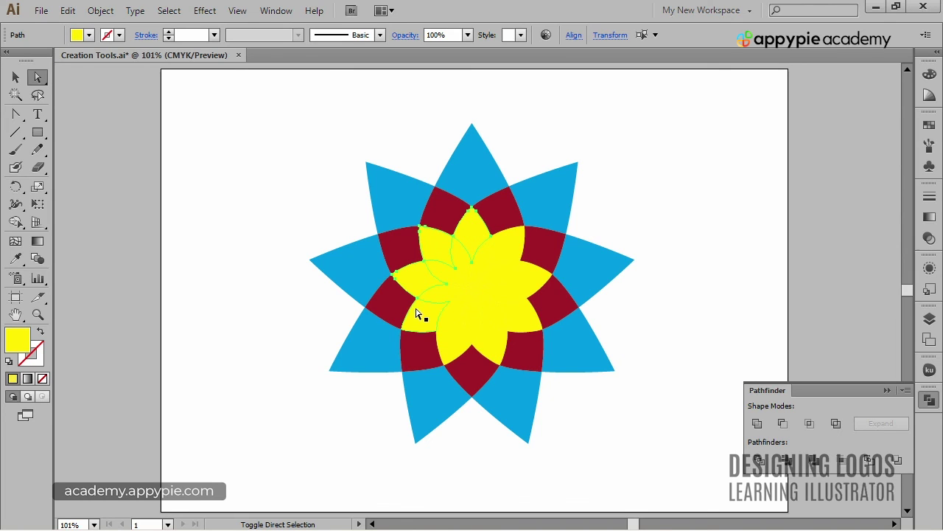
left_click(442, 337, "shift")
left_click(489, 335, "shift")
left_click(522, 319, "shift")
left_click(530, 284, "shift")
left_click(506, 246, "shift")
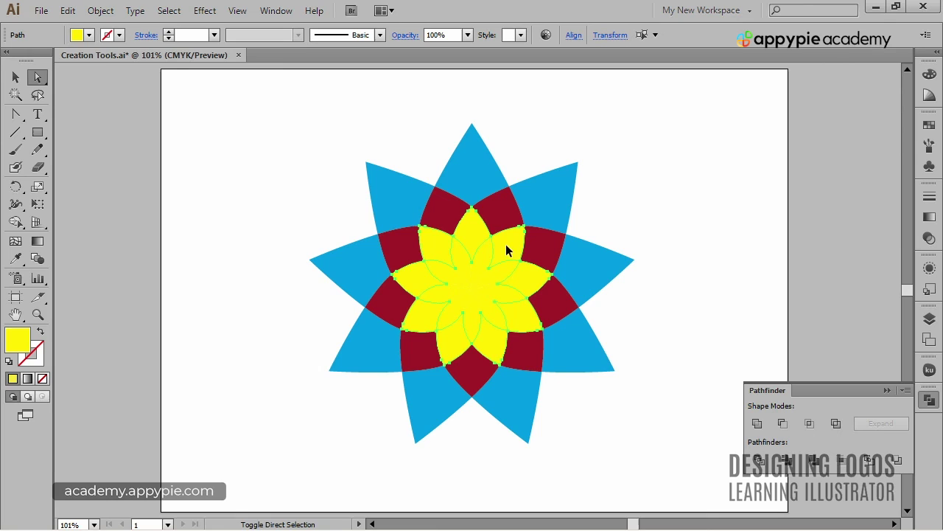
left_click(88, 34)
left_click(83, 72)
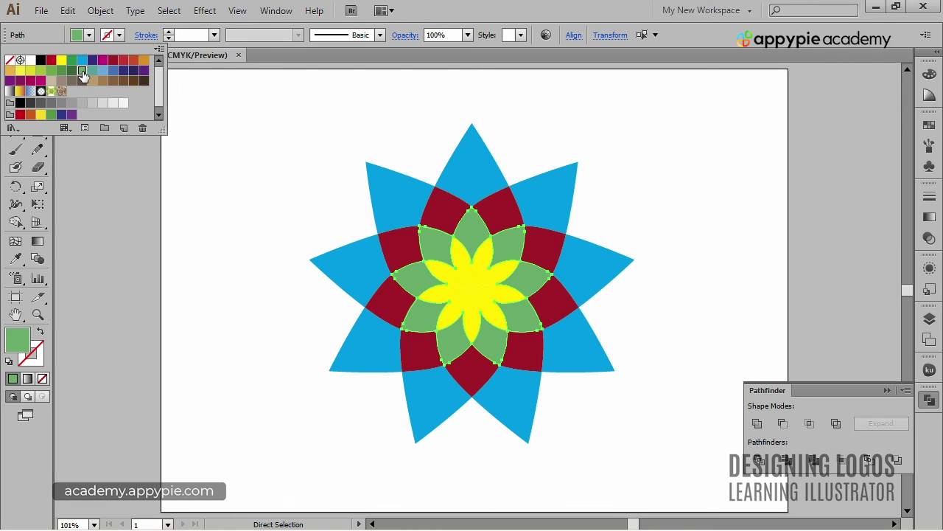
left_click(265, 164)
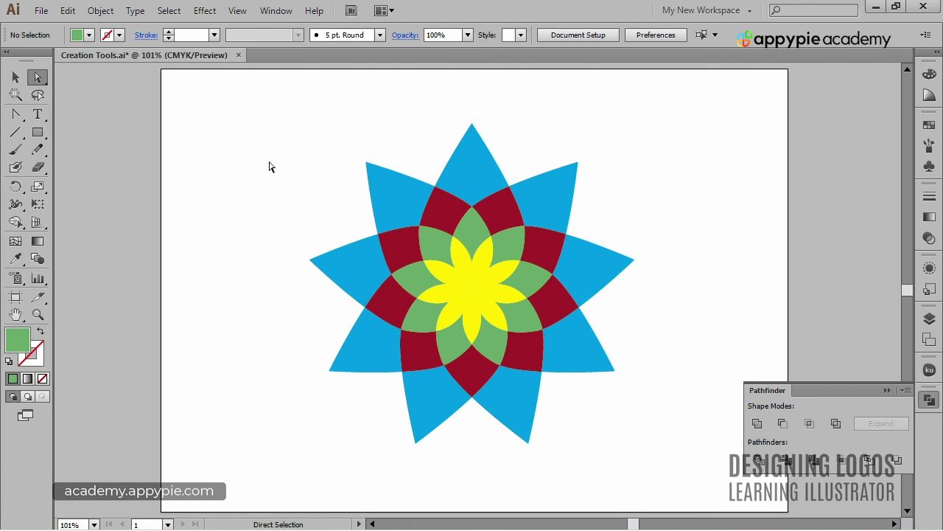